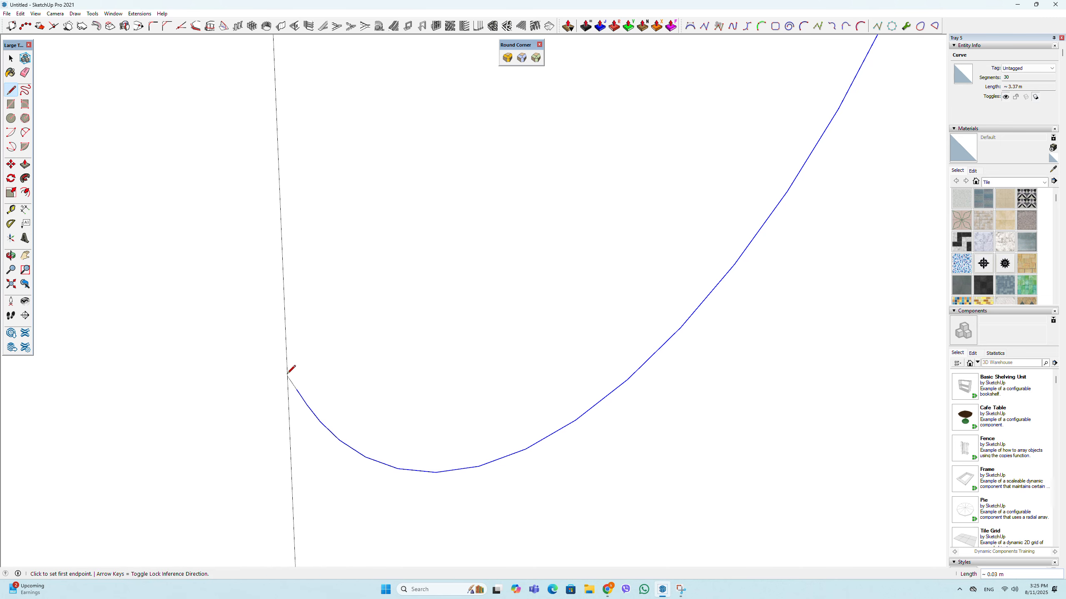
# - Copy the half-apple profile face from the front of the box to the empty space beside the box
pyautogui.scroll(-2, 379, 390)
pyautogui.click(11, 59)
pyautogui.click(471, 199)
pyautogui.scroll(-3, 363, 286)
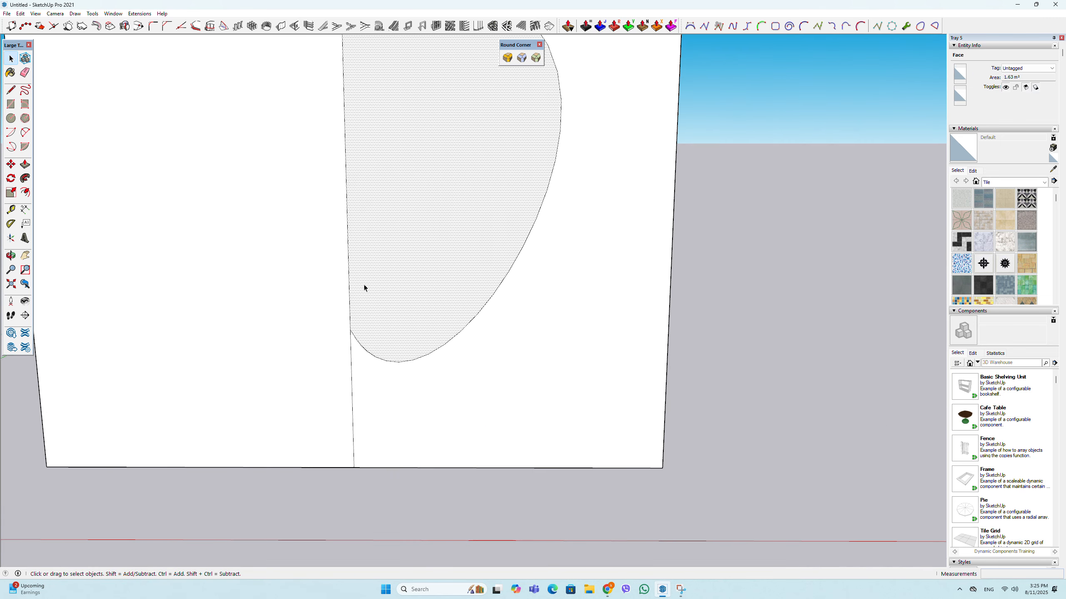
pyautogui.moveTo(364, 288); pyautogui.dragTo(373, 364, button='middle')
pyautogui.scroll(2, 373, 355)
pyautogui.press('m')
pyautogui.click(354, 348)
pyautogui.scroll(-8, 354, 348)
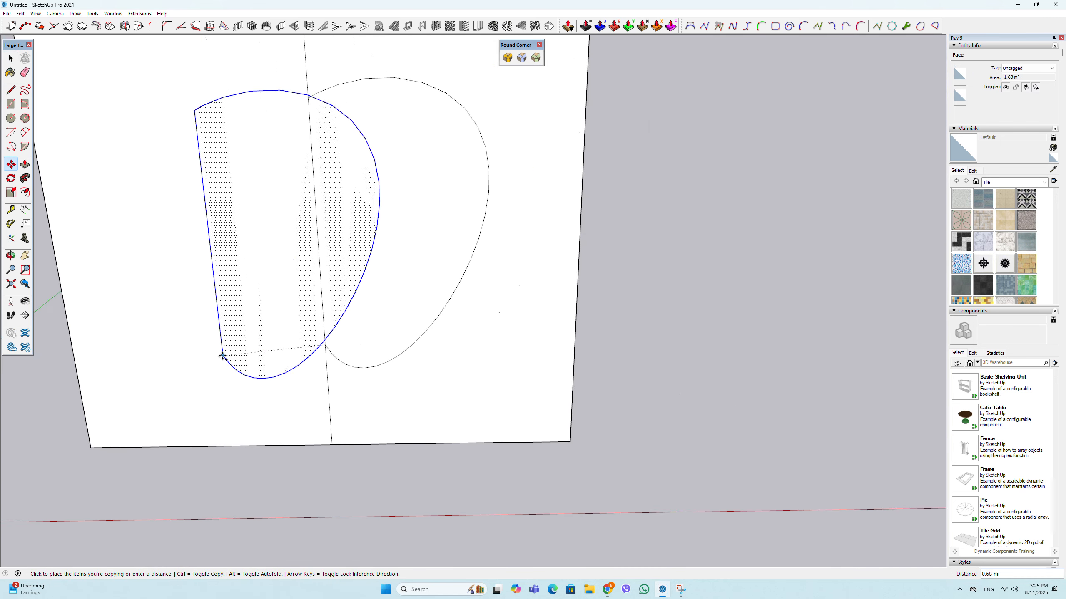
pyautogui.click(635, 373)
# - Draw a small horizontal circle with a radius of about 0.02 m near the lower end of the copied profile
pyautogui.click(11, 119)
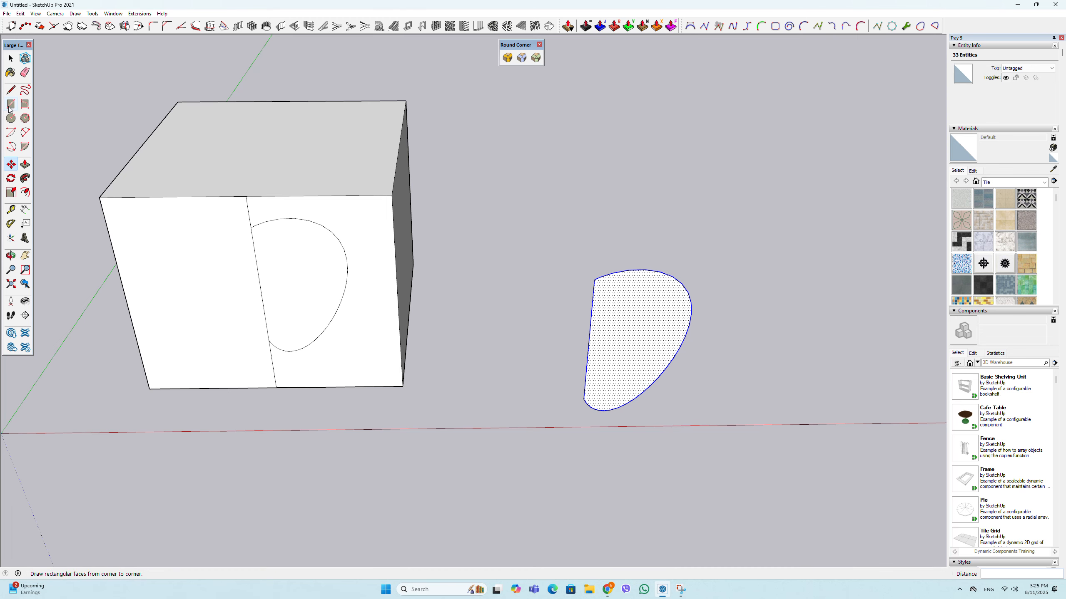
pyautogui.scroll(3, 578, 440)
pyautogui.click(542, 401)
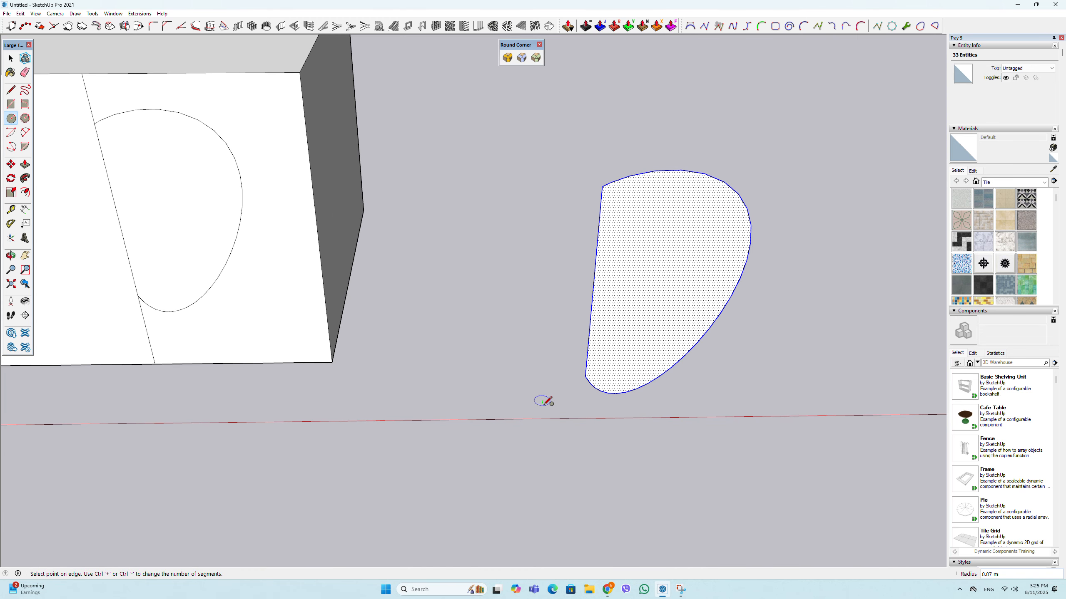
pyautogui.scroll(5, 541, 401)
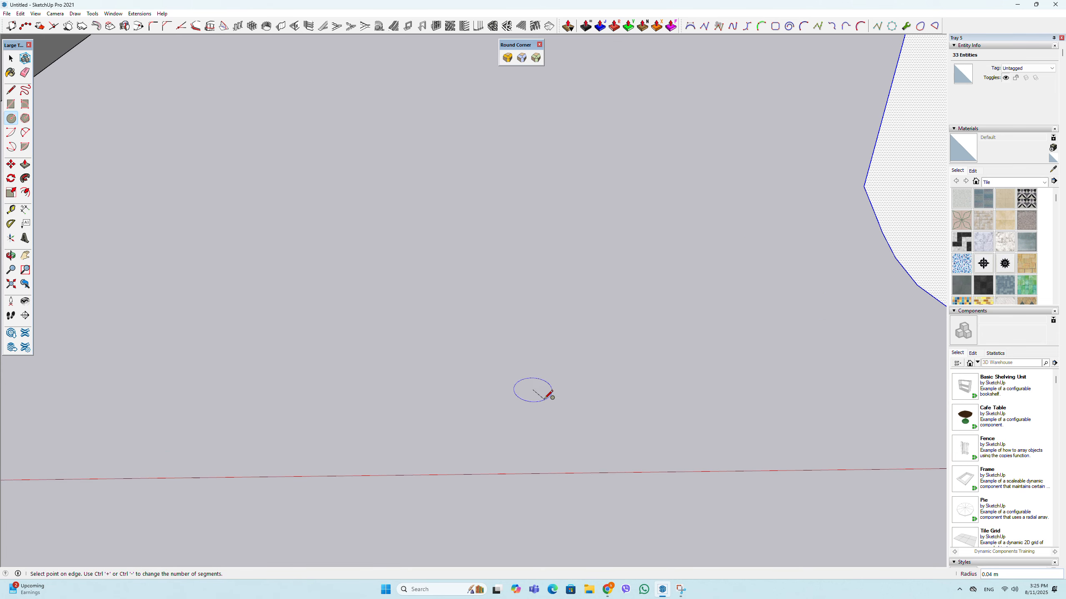
pyautogui.click(542, 393)
pyautogui.scroll(-5, 525, 399)
pyautogui.press('space')
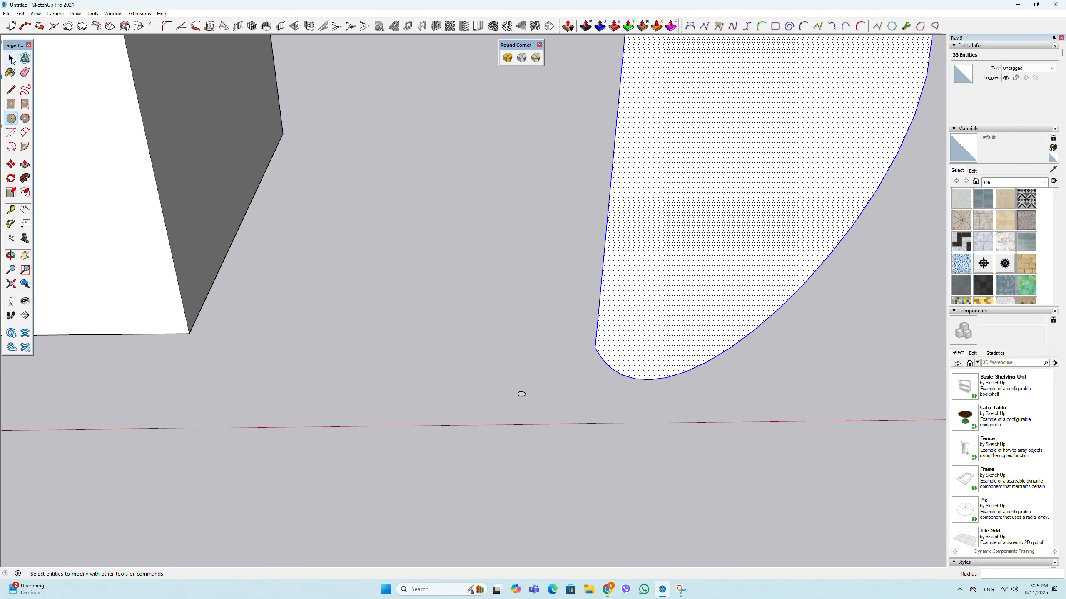
# - Move the half-apple profile by its lower straight-edge corner onto the edge of the small circle
pyautogui.press('m')
pyautogui.click(596, 348)
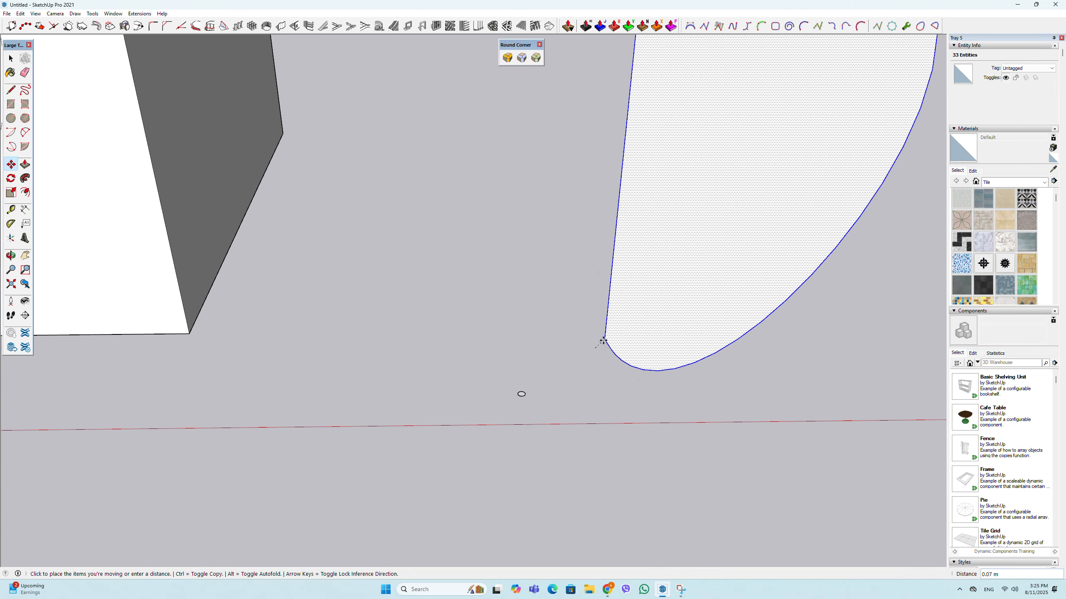
pyautogui.scroll(3, 542, 342)
pyautogui.scroll(5, 513, 409)
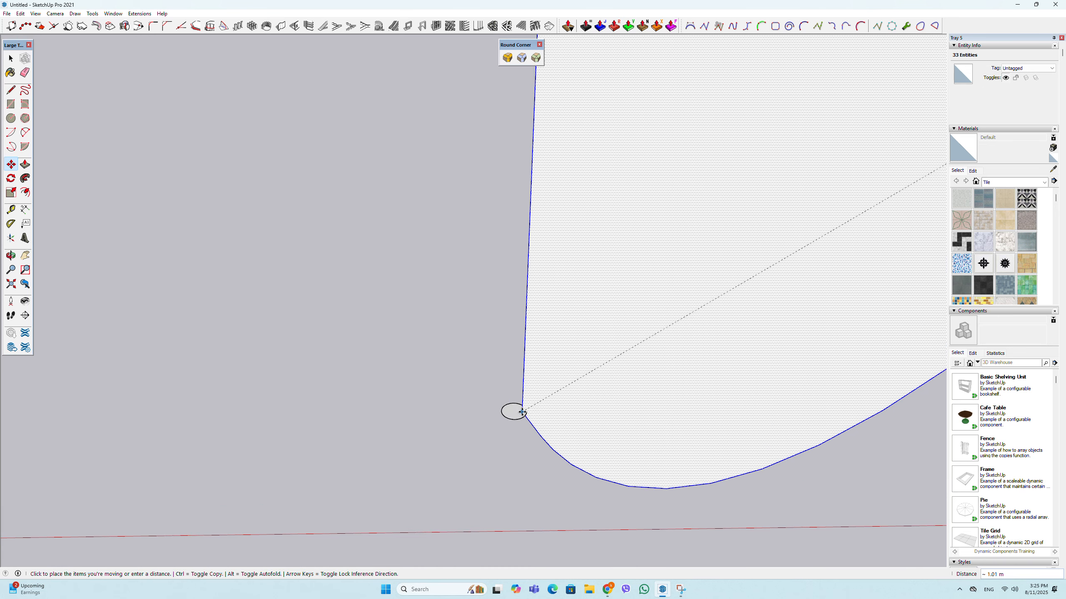
pyautogui.click(528, 410)
pyautogui.press('space')
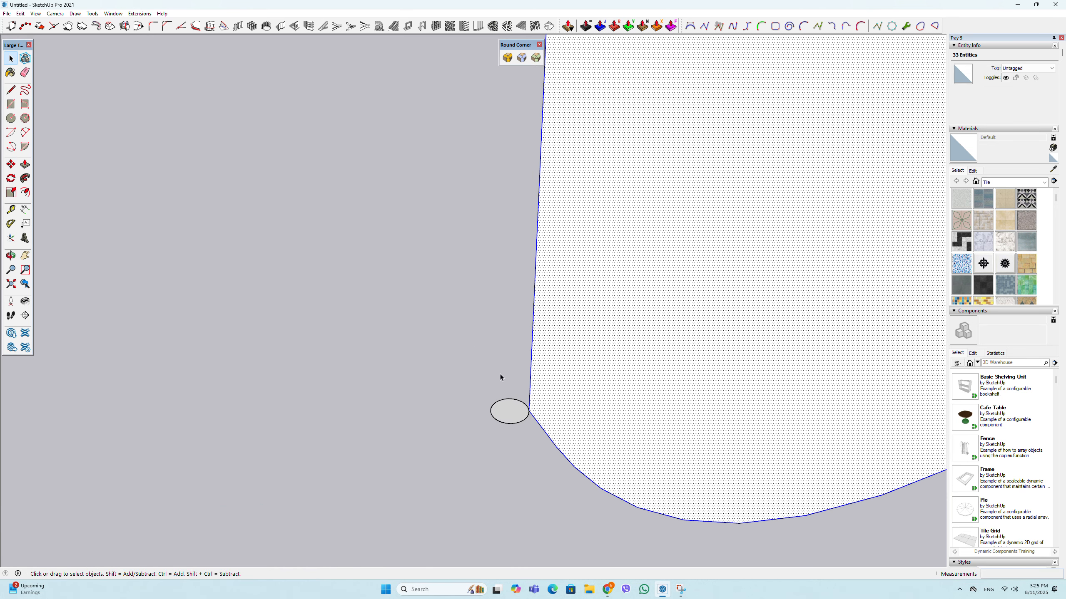
# - Revolve the half-apple profile around the small circle with Follow Me to form the apple body
pyautogui.click(513, 423)
pyautogui.click(25, 178)
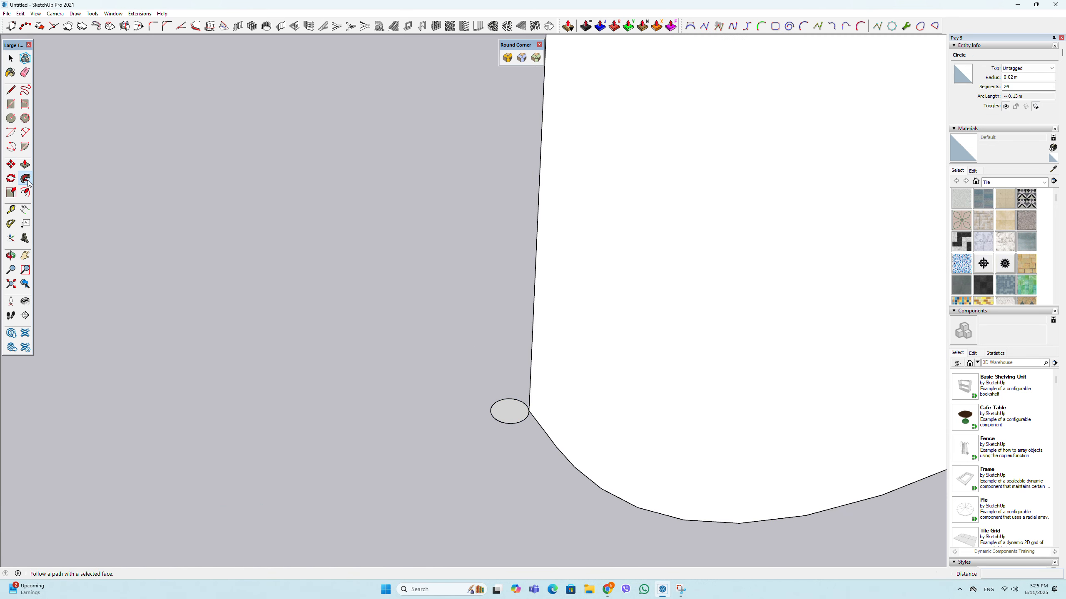
pyautogui.click(521, 265)
pyautogui.scroll(-3, 479, 326)
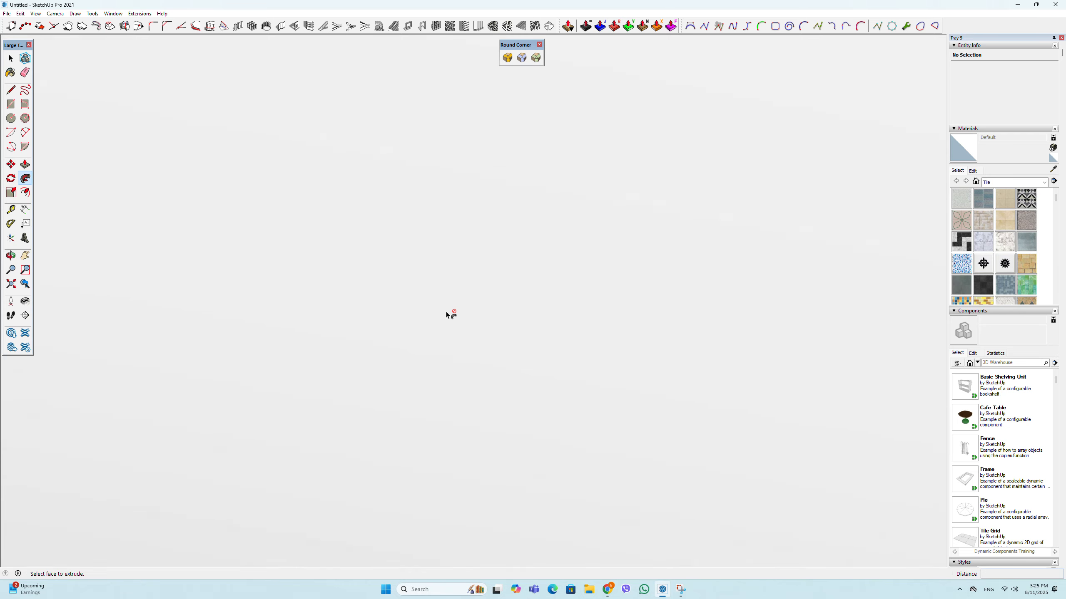
pyautogui.scroll(-5, 506, 332)
pyautogui.moveTo(467, 322); pyautogui.dragTo(508, 273, button='middle')
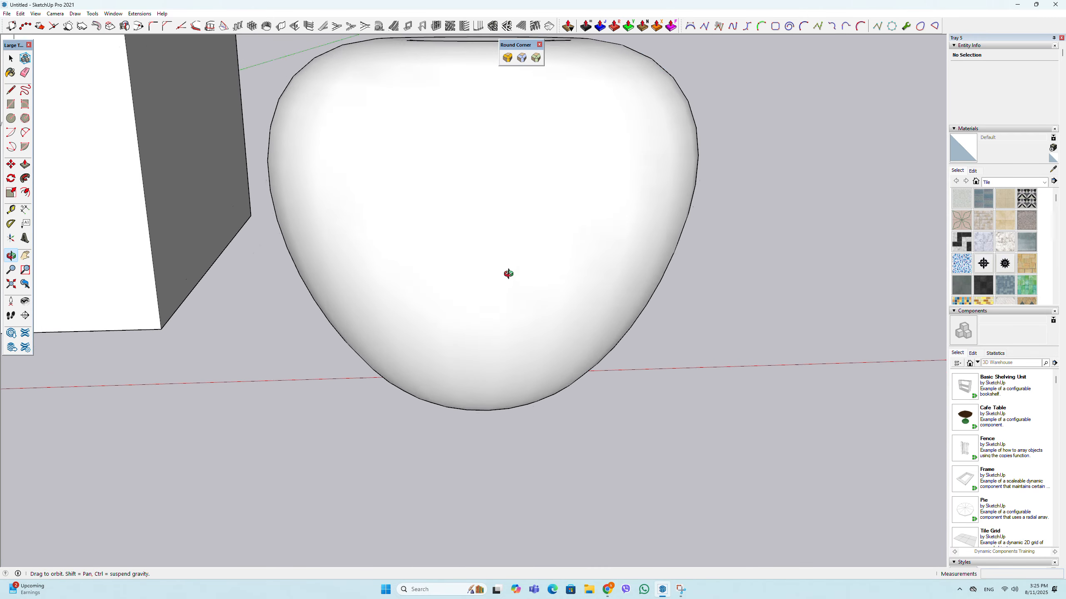
pyautogui.scroll(-4, 467, 310)
pyautogui.moveTo(466, 309); pyautogui.dragTo(518, 445, button='middle')
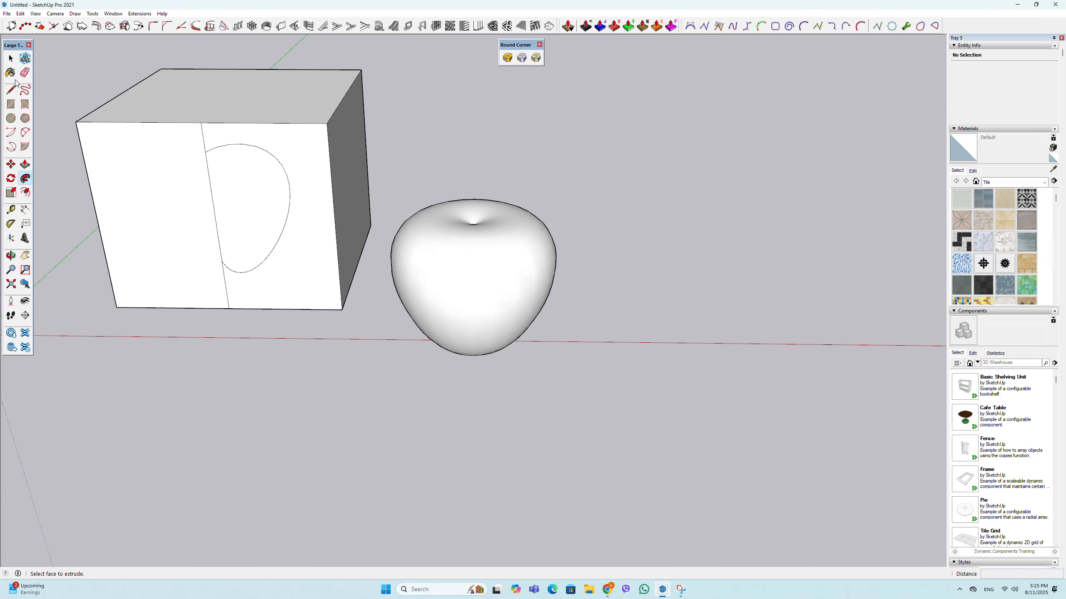
# - Draw a uniform B-spline of order 0, about 0.89 m long, from the box's center line across the blank half of its front face
pyautogui.click(10, 58)
pyautogui.scroll(4, 188, 147)
pyautogui.moveTo(188, 146); pyautogui.dragTo(375, 145, button='middle')
pyautogui.scroll(-3, 375, 145)
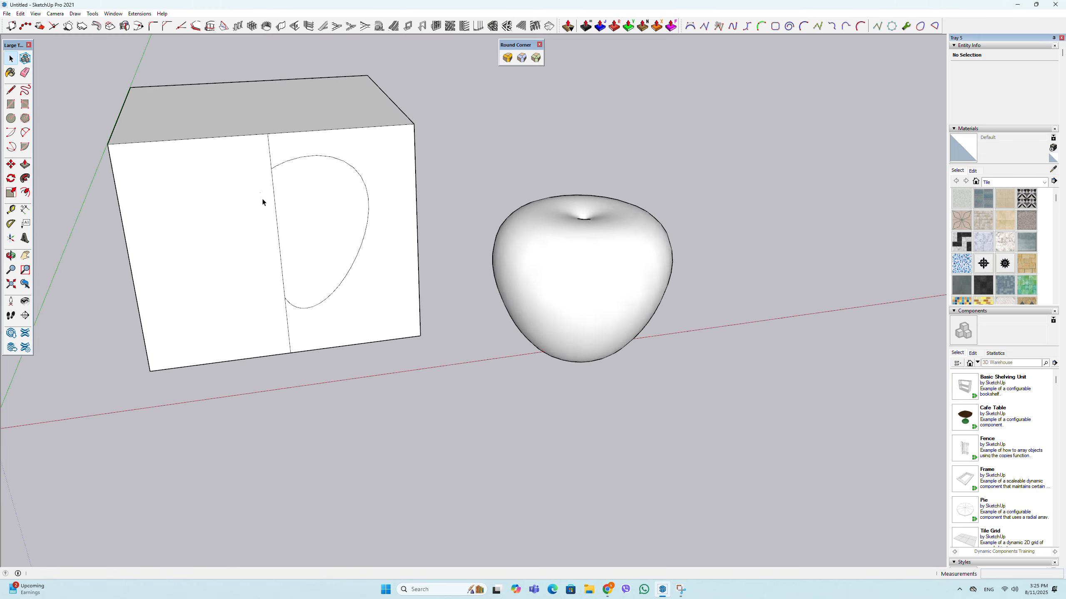
pyautogui.scroll(2, 263, 202)
pyautogui.click(748, 27)
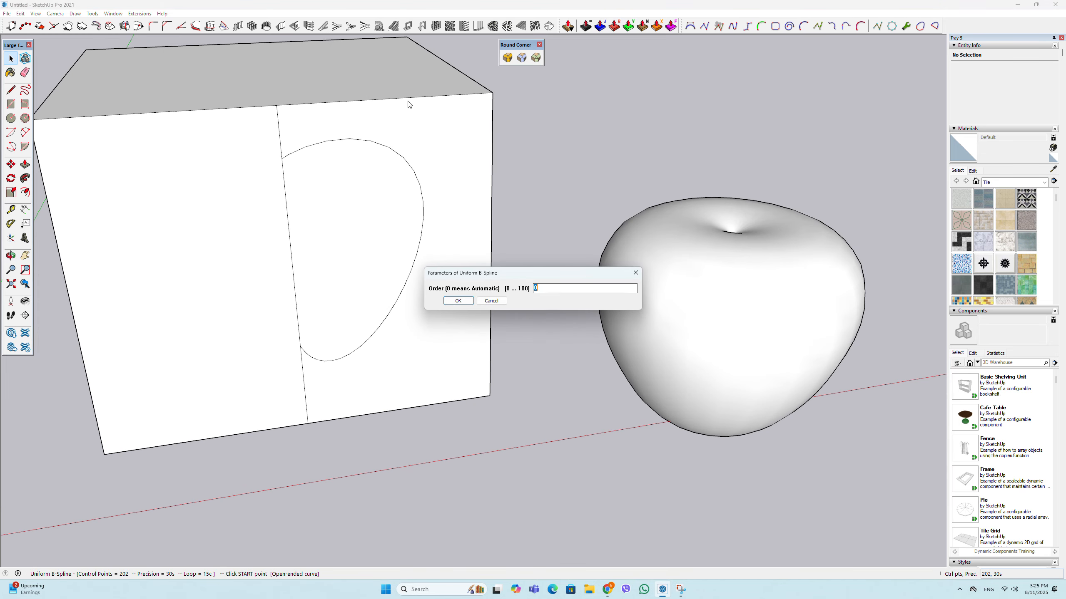
pyautogui.click(454, 304)
pyautogui.scroll(2, 291, 244)
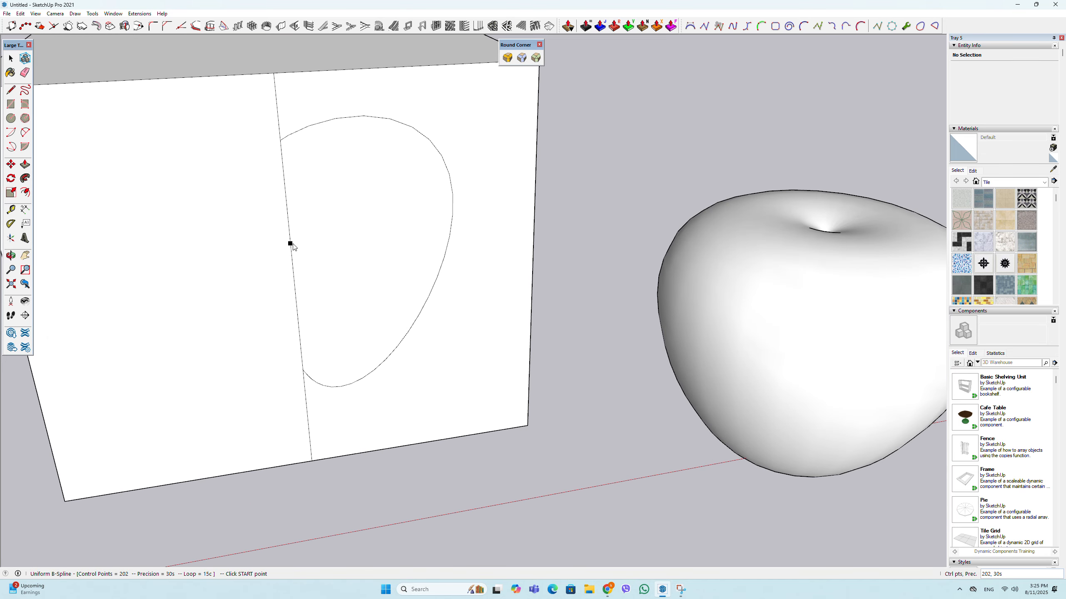
pyautogui.click(227, 173)
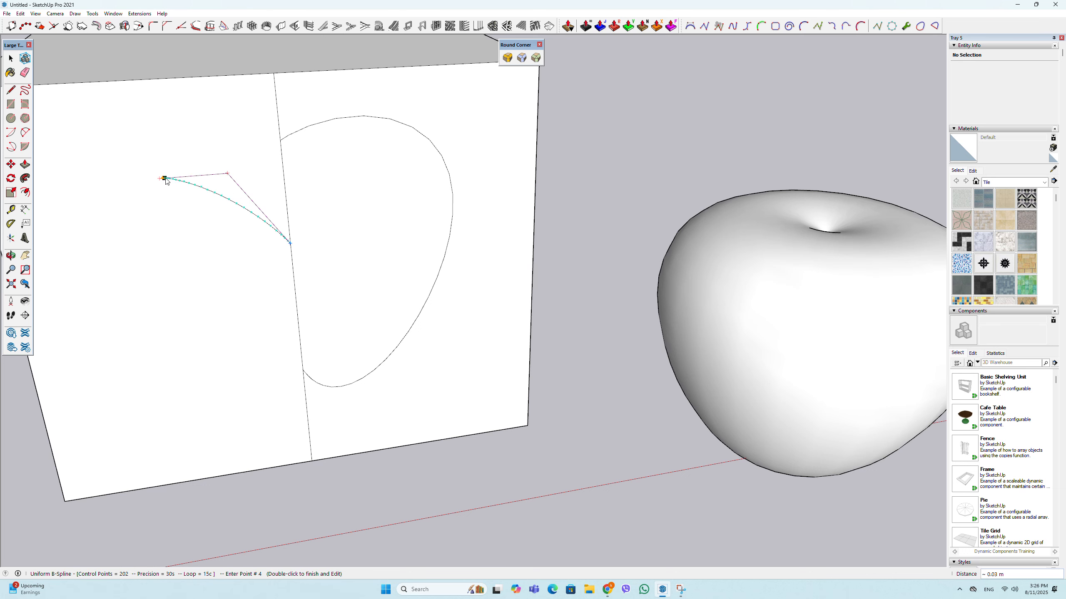
pyautogui.doubleClick(161, 180)
pyautogui.press('space')
# - Copy the stem curve about 0.03 m down along the box's center line
pyautogui.click(197, 161)
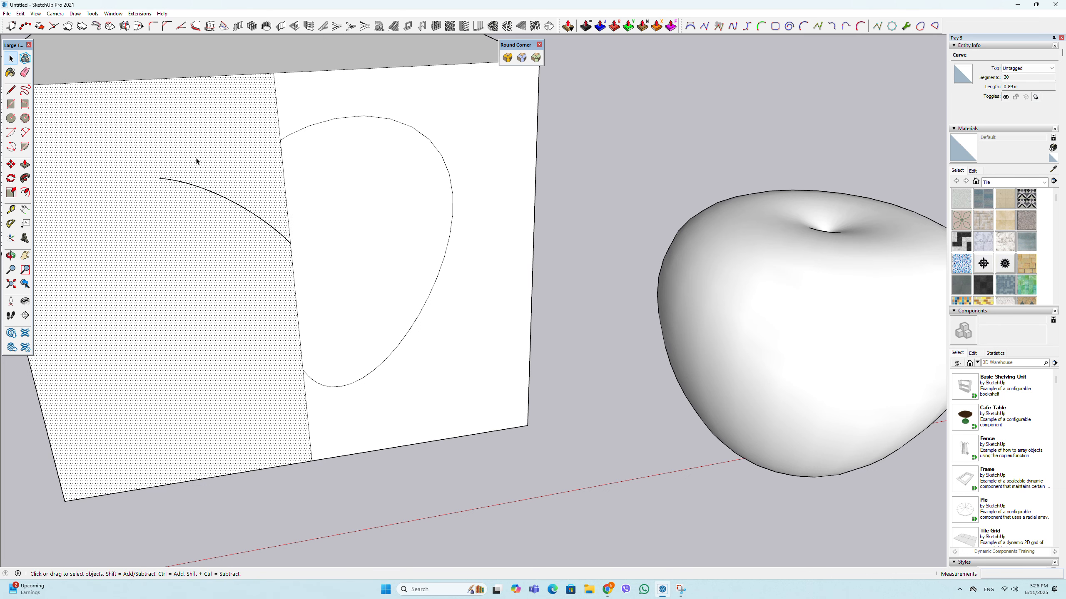
pyautogui.click(206, 197)
pyautogui.scroll(3, 289, 261)
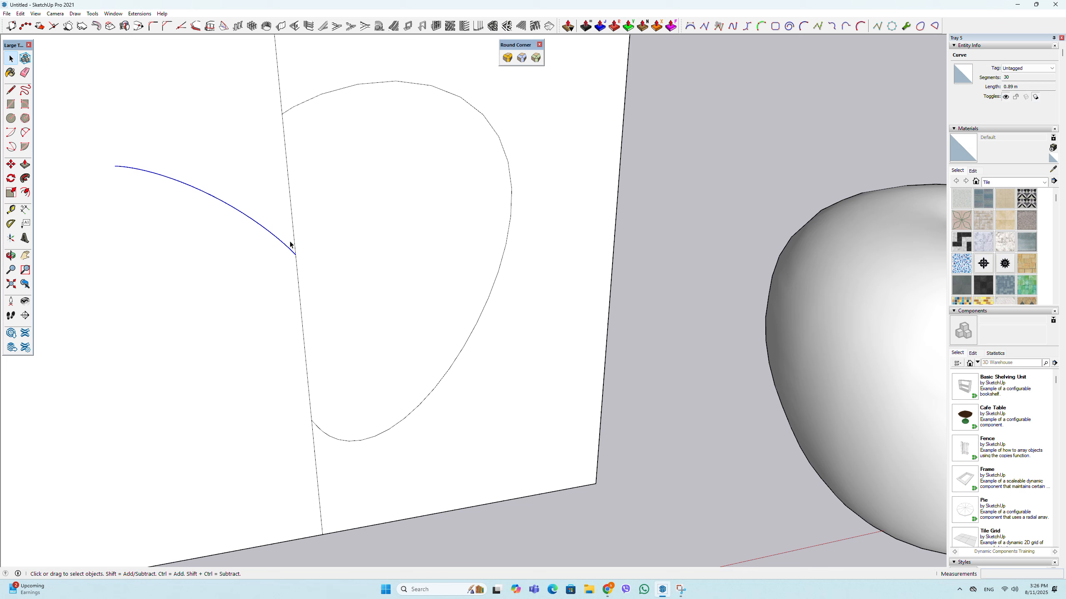
pyautogui.press('m')
pyautogui.press('ctrl')
pyautogui.click(295, 262)
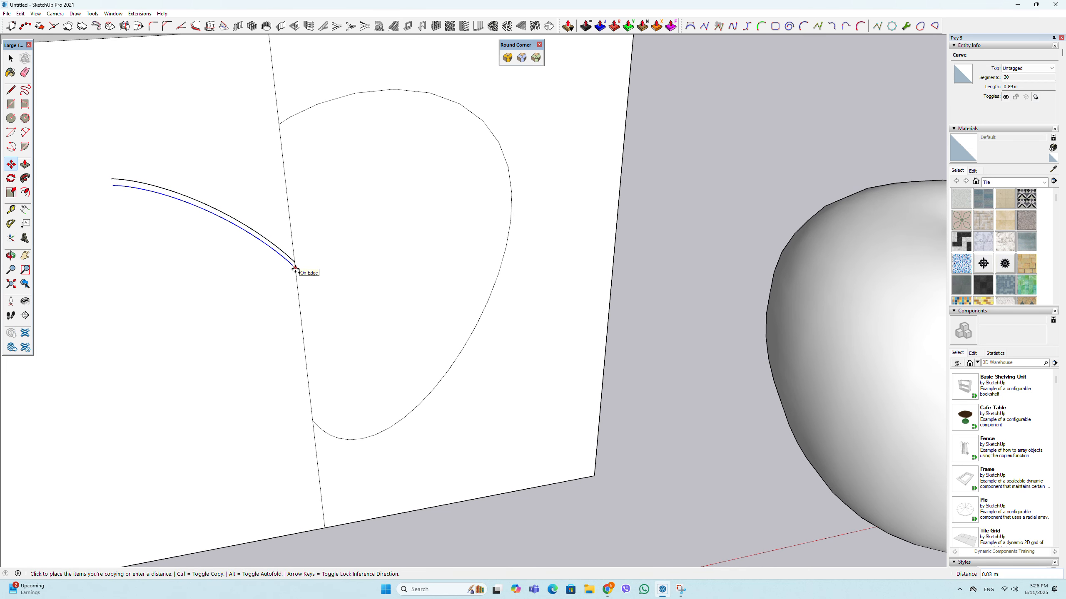
pyautogui.click(296, 268)
# - Close the free ends of the two stem curves with a two-point arc bulging outward about 0.01 m
pyautogui.scroll(2, 100, 171)
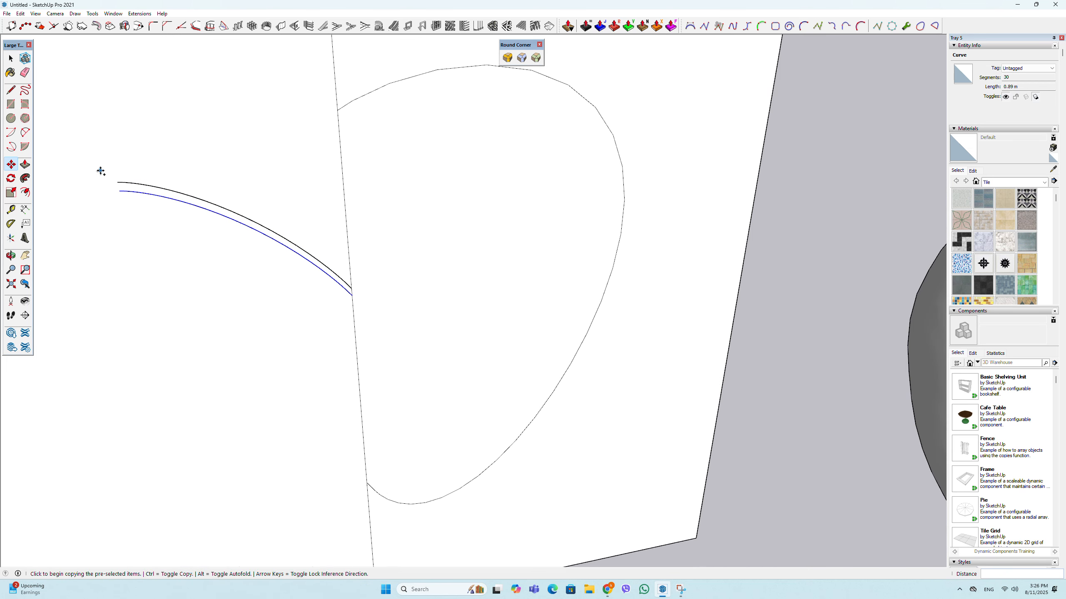
pyautogui.click(25, 133)
pyautogui.scroll(2, 118, 183)
pyautogui.click(118, 182)
pyautogui.click(120, 195)
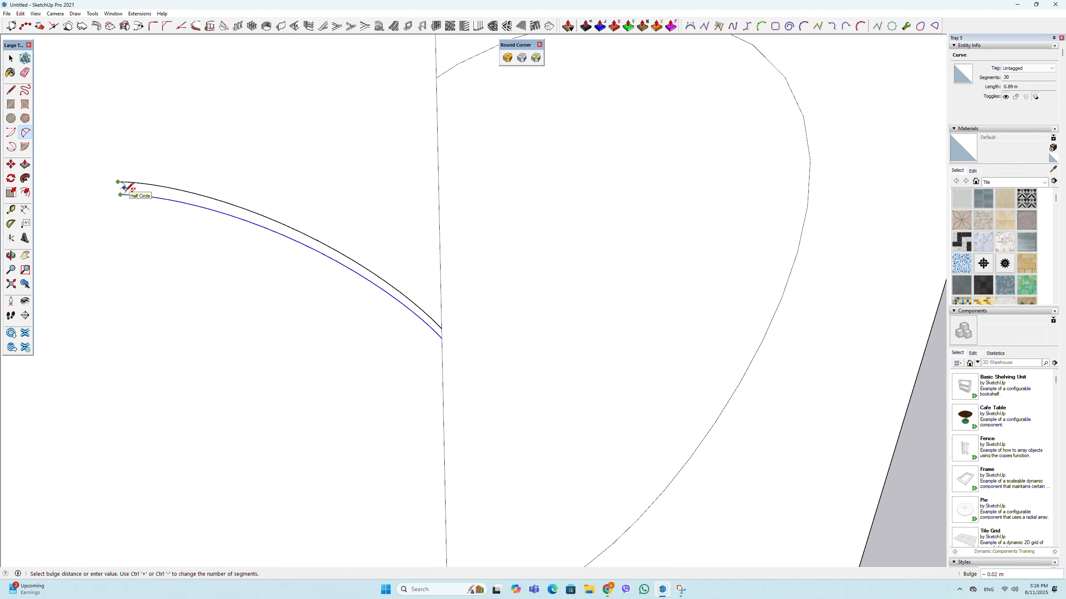
pyautogui.scroll(3, 125, 187)
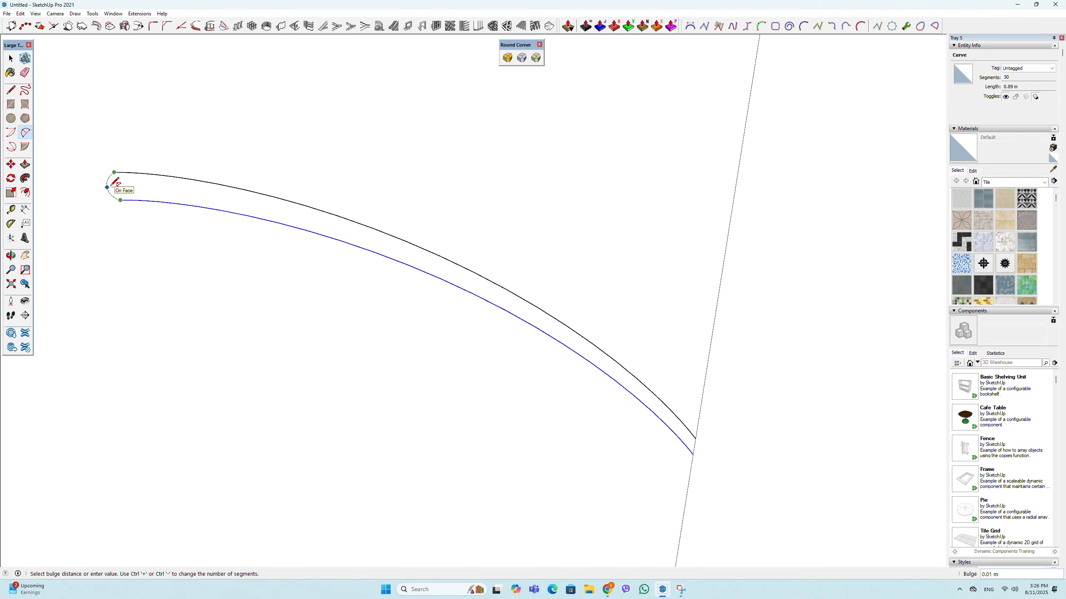
pyautogui.click(114, 182)
pyautogui.press('space')
# - Copy the closed stem face and paste the duplicate into the empty space beside the apple
pyautogui.click(143, 181)
pyautogui.scroll(-2, 143, 182)
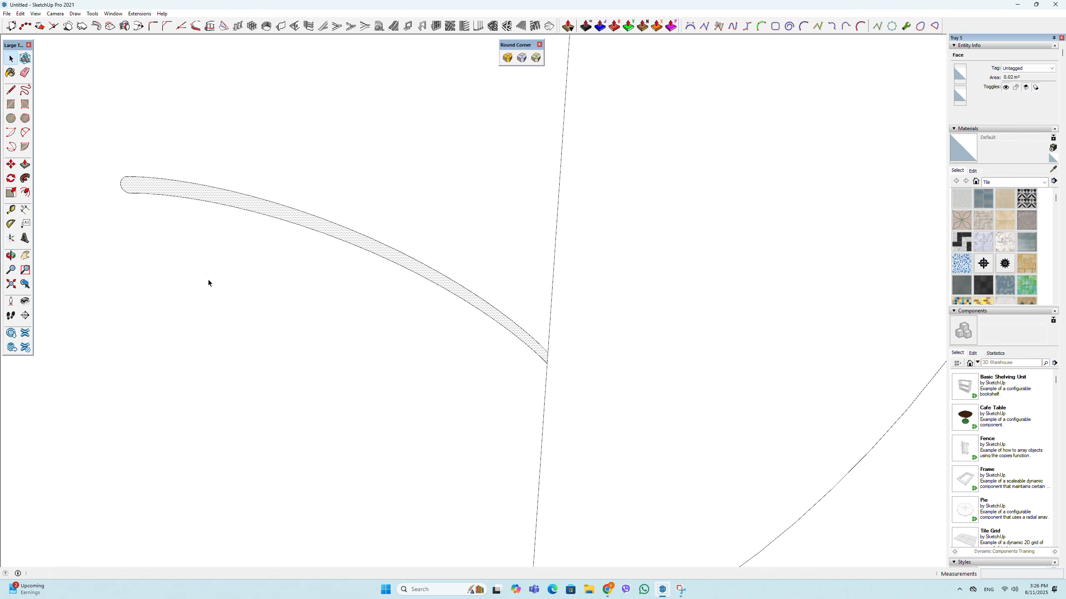
pyautogui.hotkey('ctrl', 'v')
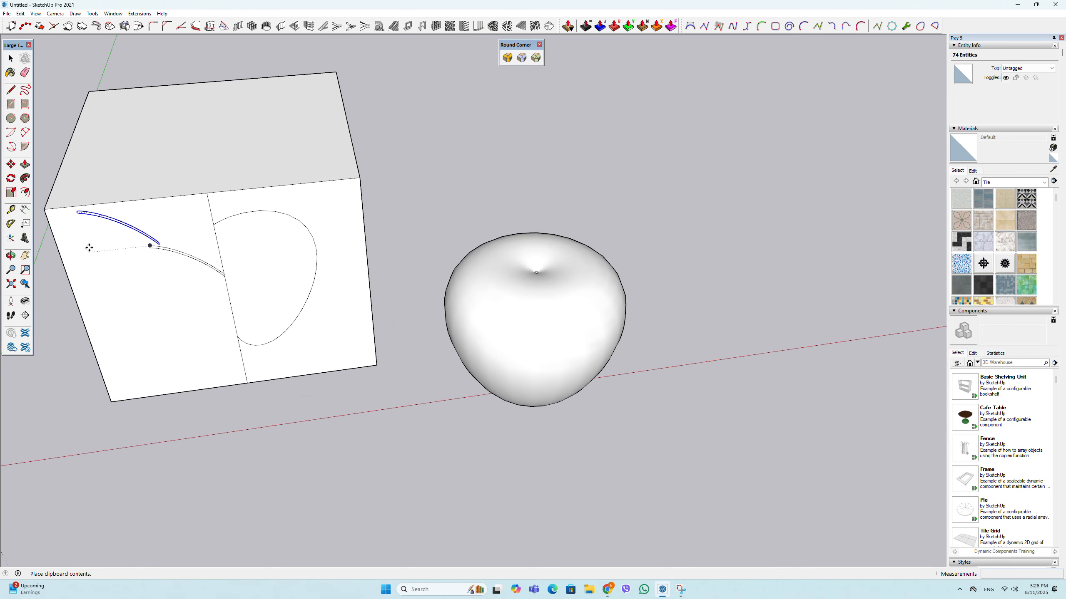
pyautogui.click(638, 259)
pyautogui.scroll(8, 735, 235)
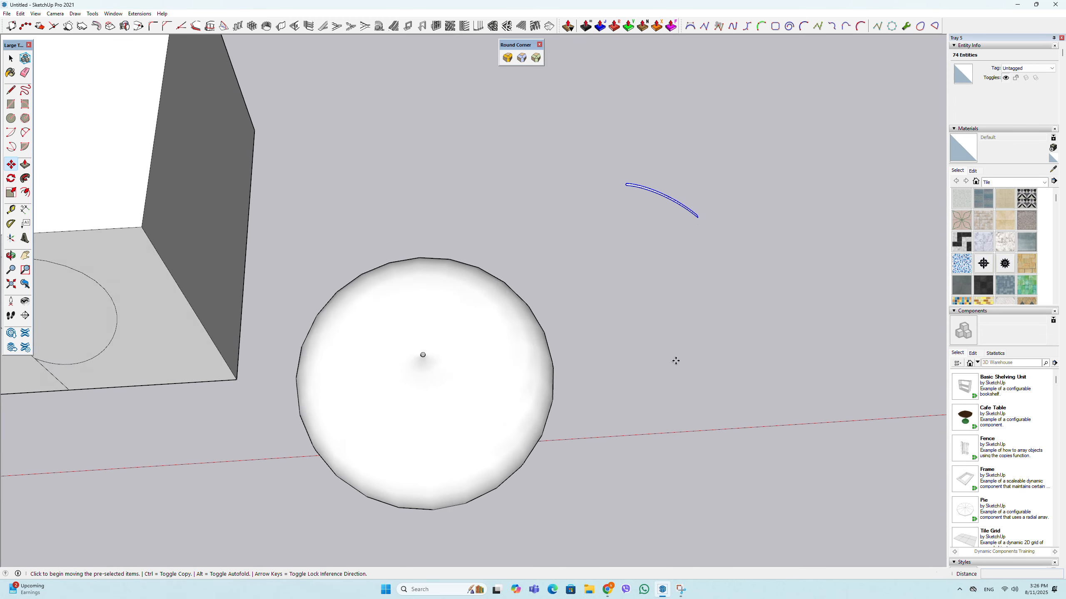
pyautogui.press('m')
pyautogui.scroll(-10, 707, 166)
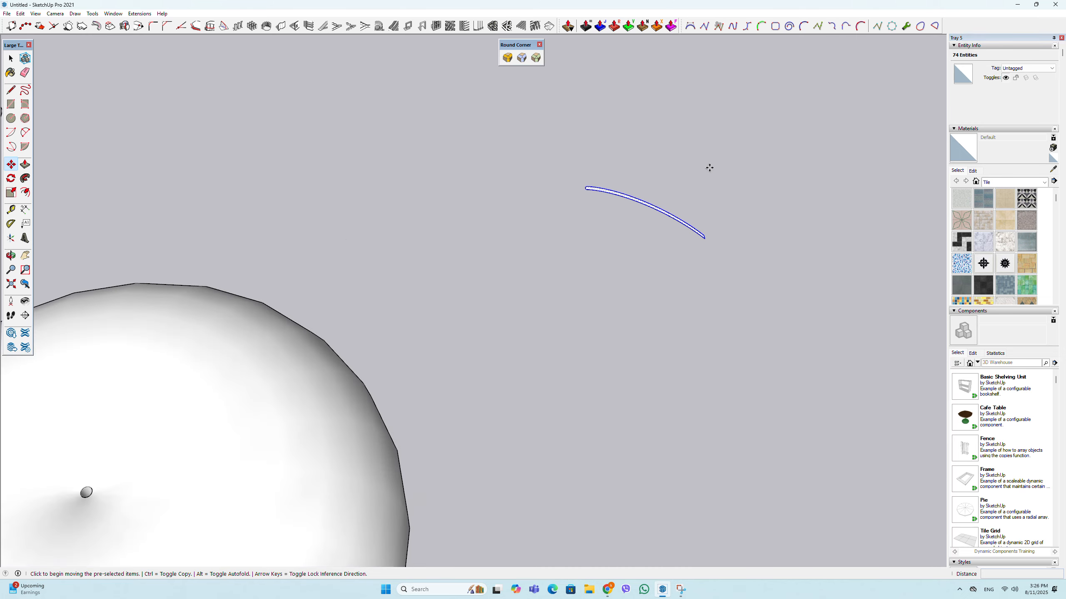
# - Copy the stem face from the box front with the Move tool and place it beyond the pasted stem
pyautogui.click(10, 58)
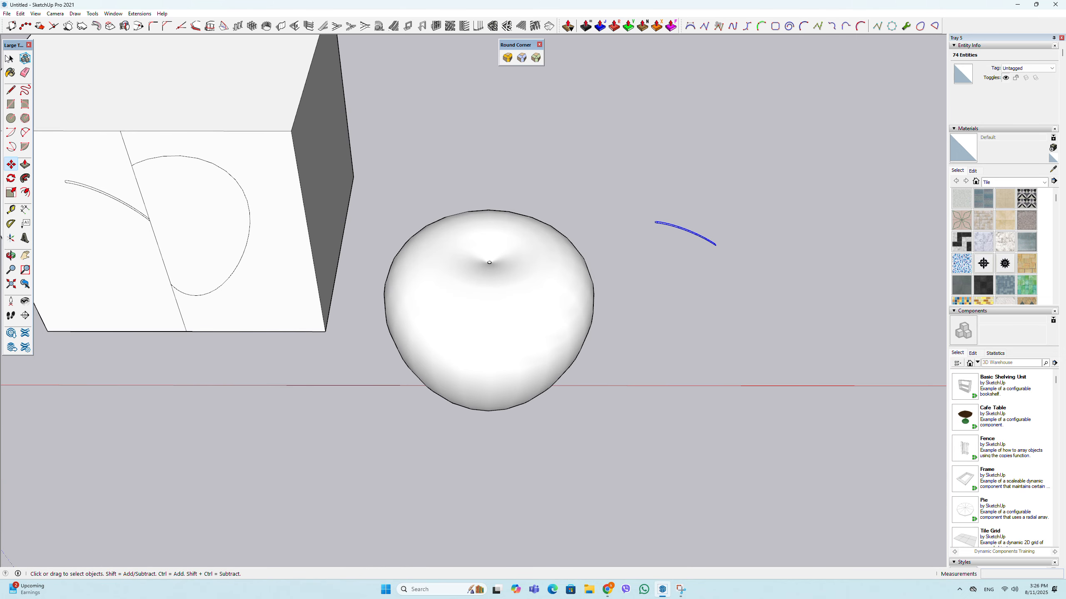
pyautogui.scroll(5, 79, 184)
pyautogui.click(86, 174)
pyautogui.scroll(-1, 87, 175)
pyautogui.moveTo(88, 175); pyautogui.dragTo(198, 190, button='middle')
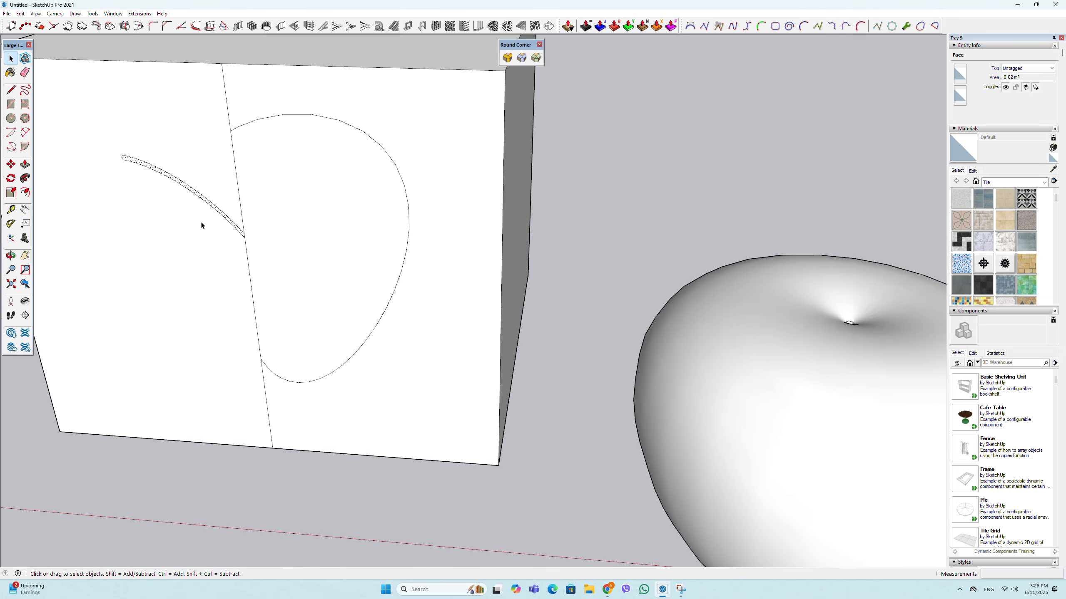
pyautogui.press('m')
pyautogui.click(206, 204)
pyautogui.press('ctrl')
pyautogui.scroll(-6, 167, 216)
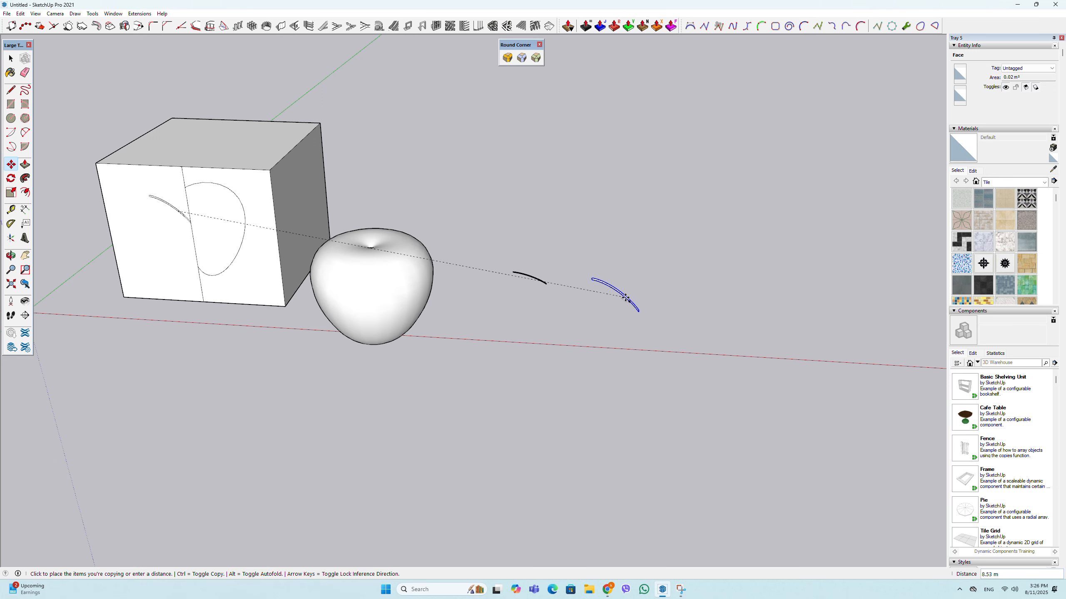
pyautogui.click(637, 313)
pyautogui.scroll(4, 636, 316)
pyautogui.moveTo(636, 318); pyautogui.dragTo(544, 442, button='middle')
pyautogui.scroll(2, 576, 377)
pyautogui.scroll(-2, 568, 373)
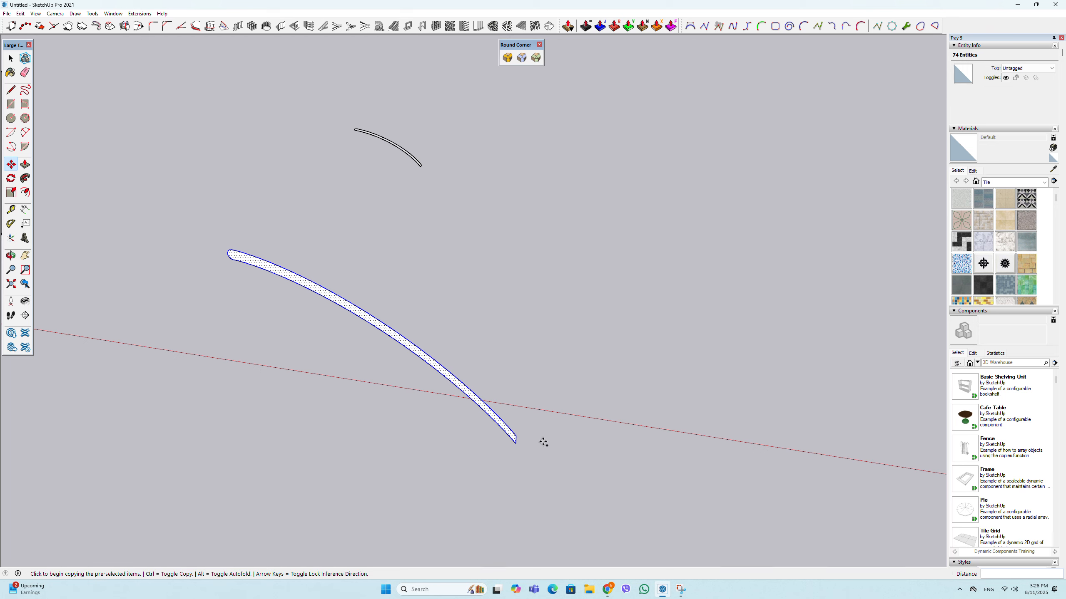
# - Draw a small horizontal circle in the empty space beside the newest stem copy
pyautogui.press('p')
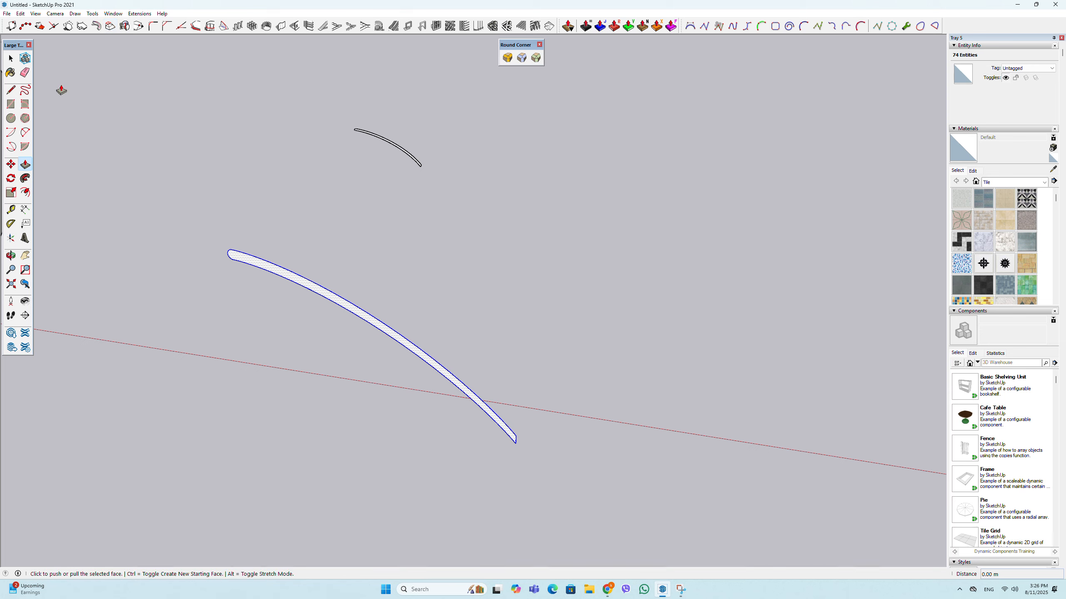
pyautogui.click(18, 120)
pyautogui.scroll(2, 473, 319)
pyautogui.click(471, 324)
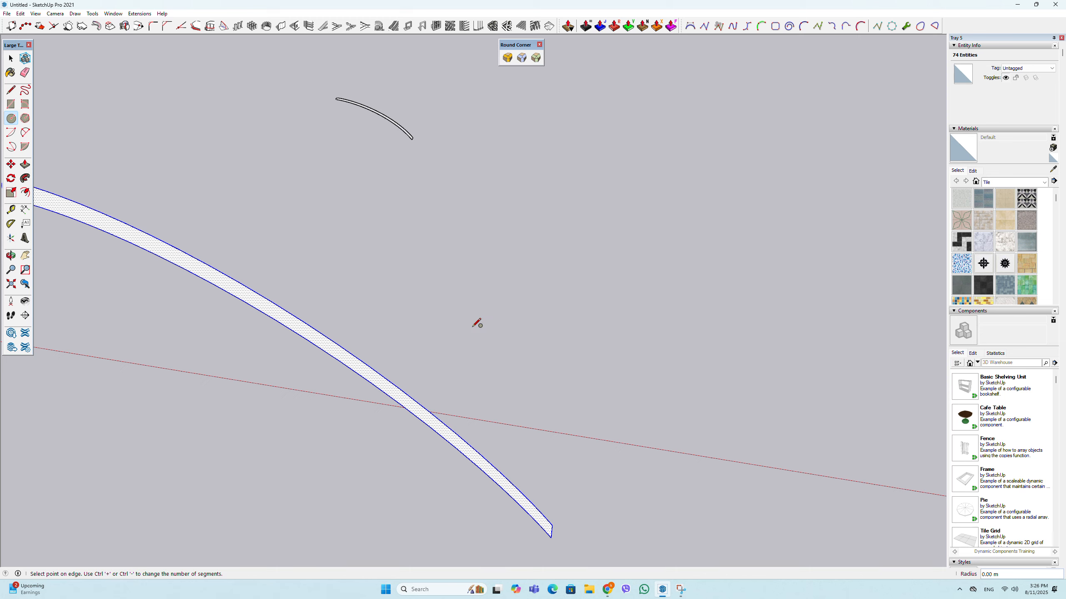
pyautogui.click(482, 319)
pyautogui.scroll(3, 499, 378)
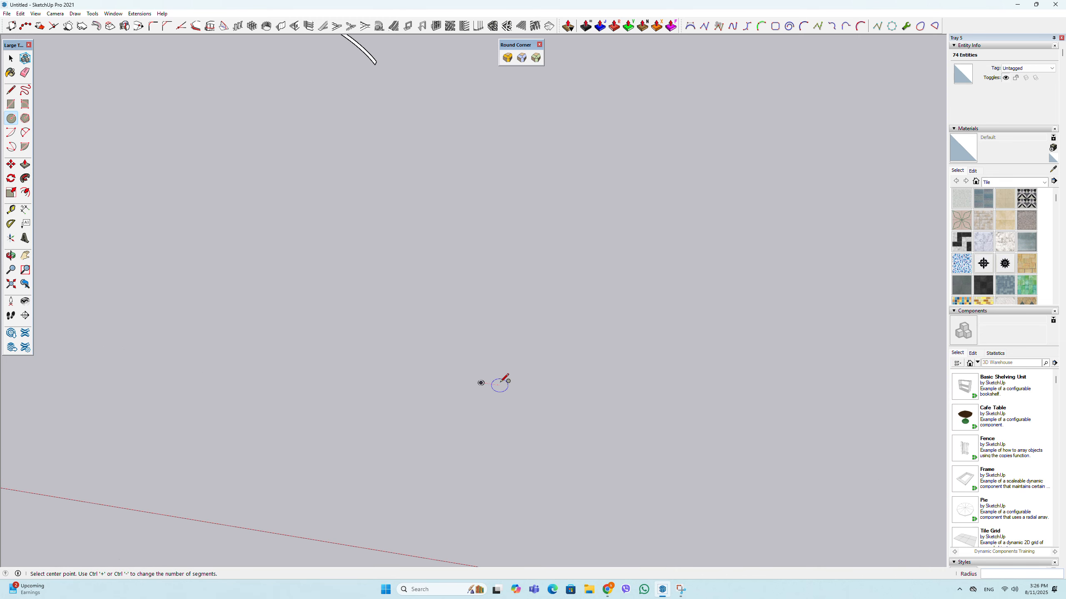
# - Extrude the small circle upward about 0.44 m into a thin cylinder
pyautogui.press('p')
pyautogui.click(477, 385)
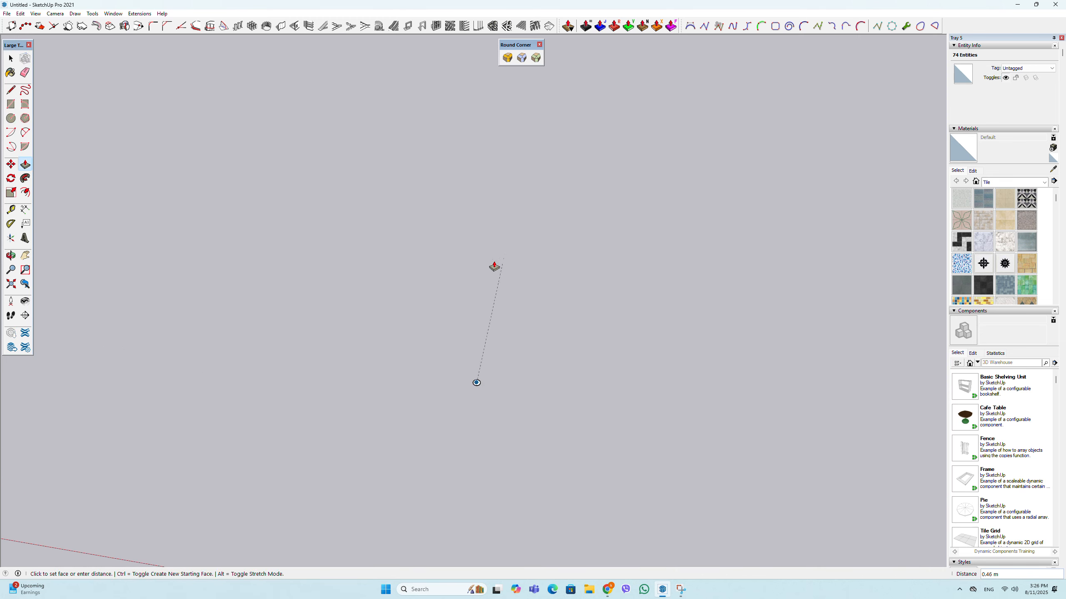
pyautogui.scroll(1, 479, 373)
pyautogui.click(477, 384)
pyautogui.click(477, 392)
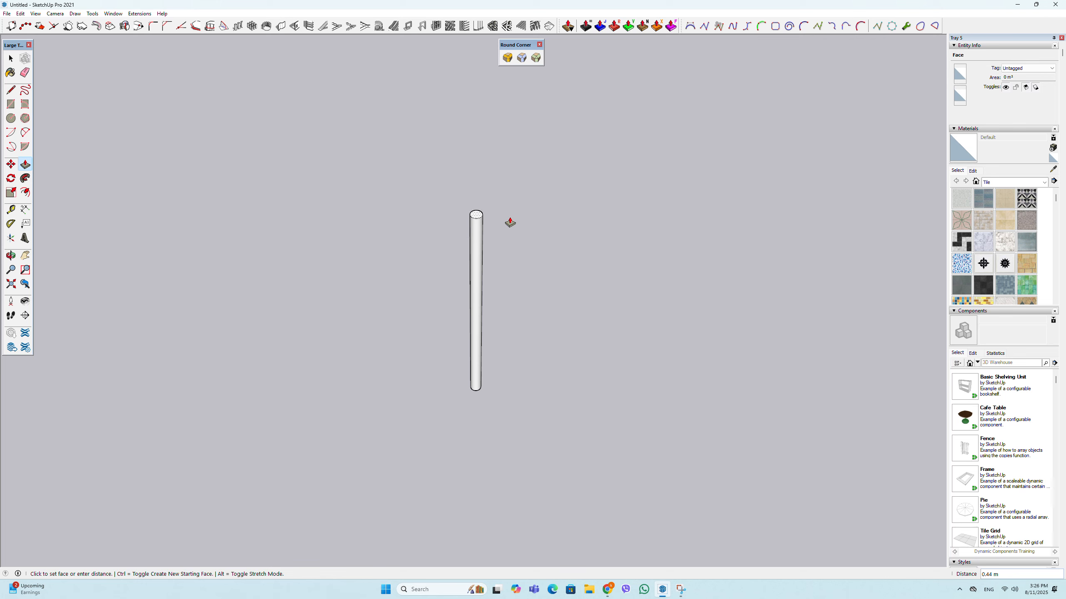
pyautogui.click(510, 222)
pyautogui.scroll(-2, 463, 352)
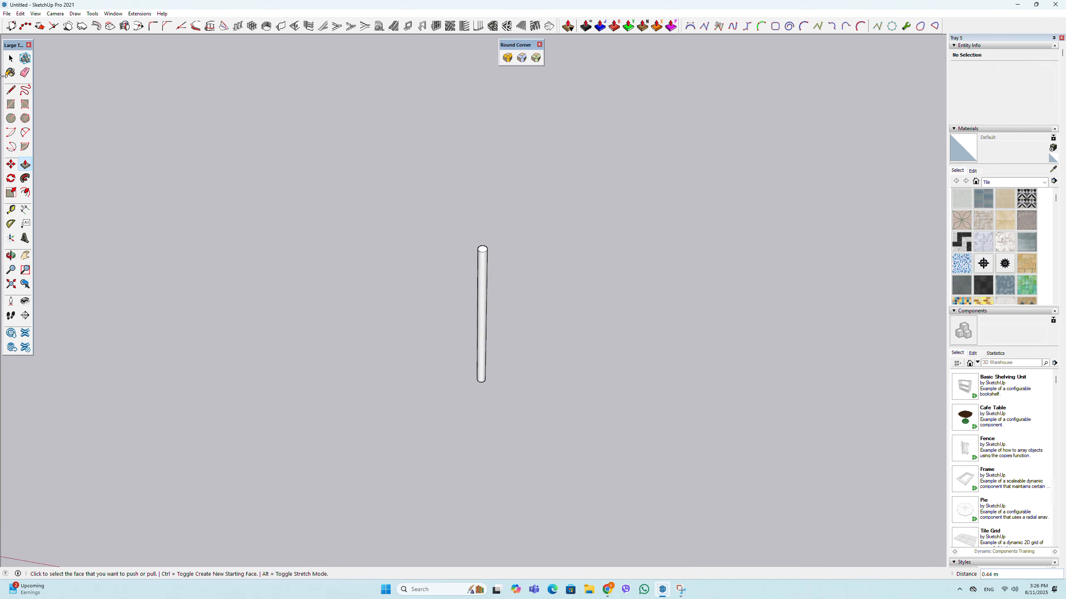
# - Select the whole thin cylinder beside the stem copy and delete it
pyautogui.press('space')
pyautogui.doubleClick(479, 273)
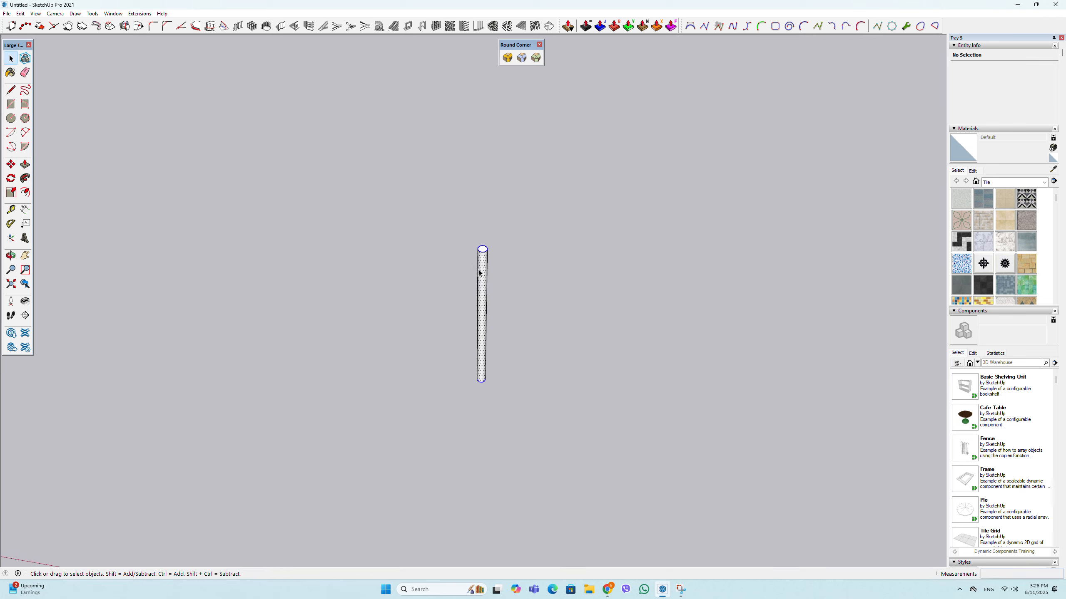
pyautogui.scroll(-4, 447, 365)
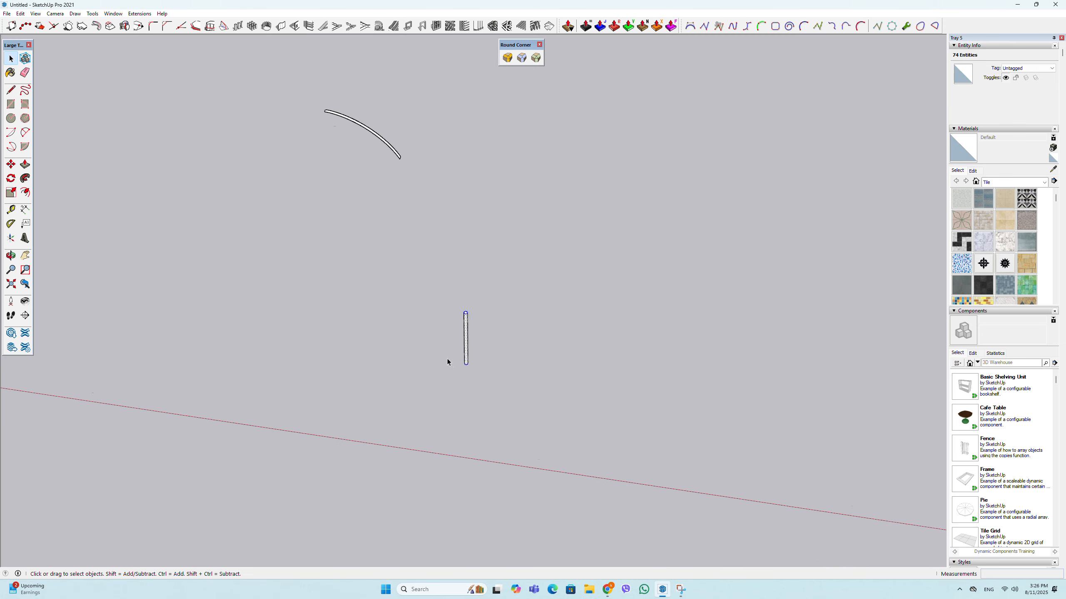
# - Extrude the curved stem face nearest the red axis about 0.01 m with Push/Pull
pyautogui.moveTo(447, 358); pyautogui.dragTo(464, 448, button='middle')
pyautogui.scroll(5, 471, 443)
pyautogui.press('p')
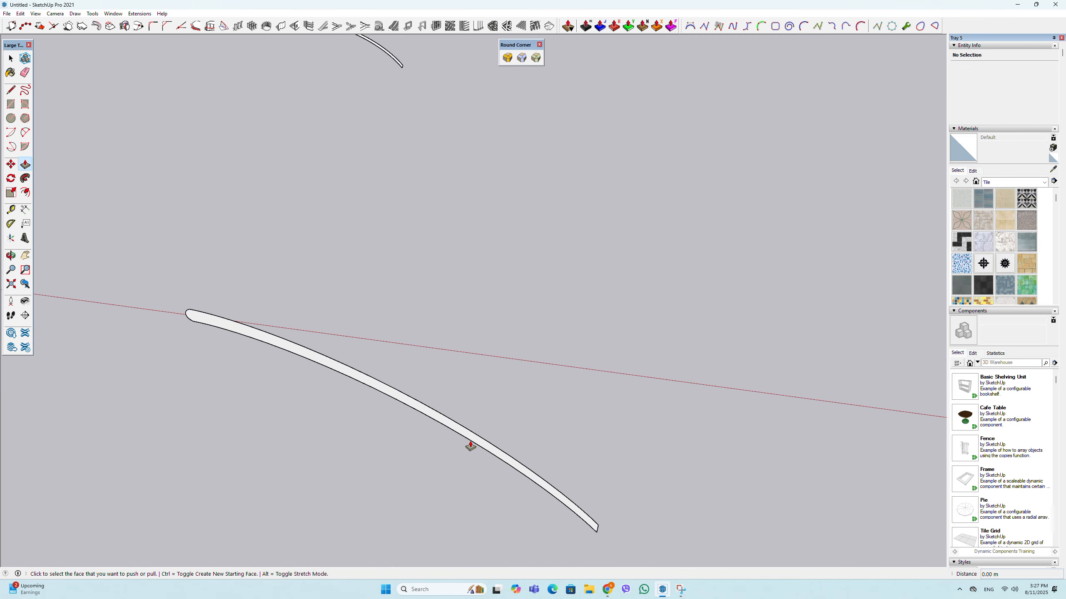
pyautogui.click(471, 445)
pyautogui.click(467, 443)
pyautogui.scroll(-5, 472, 363)
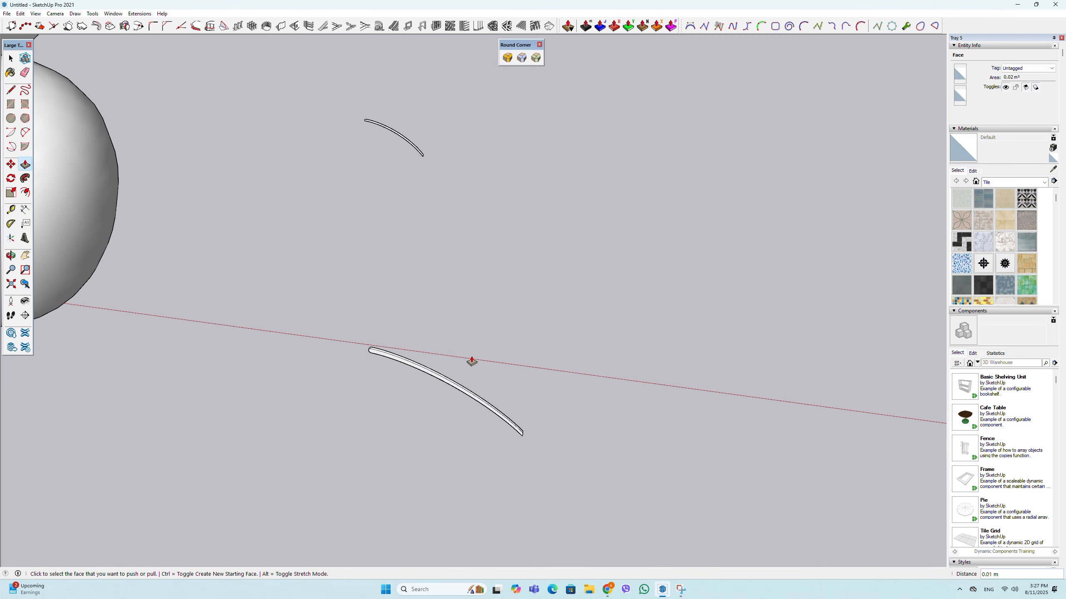
# - Select all geometry of the extruded curved stem and make it a group
pyautogui.click(11, 59)
pyautogui.scroll(-3, 499, 341)
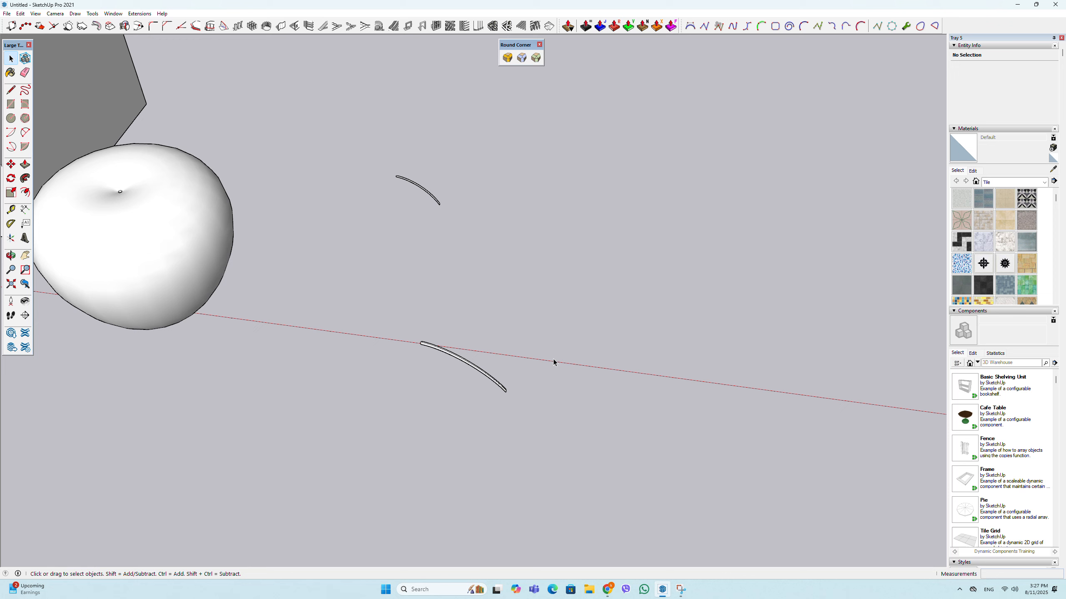
pyautogui.rightClick(512, 358)
pyautogui.click(541, 188)
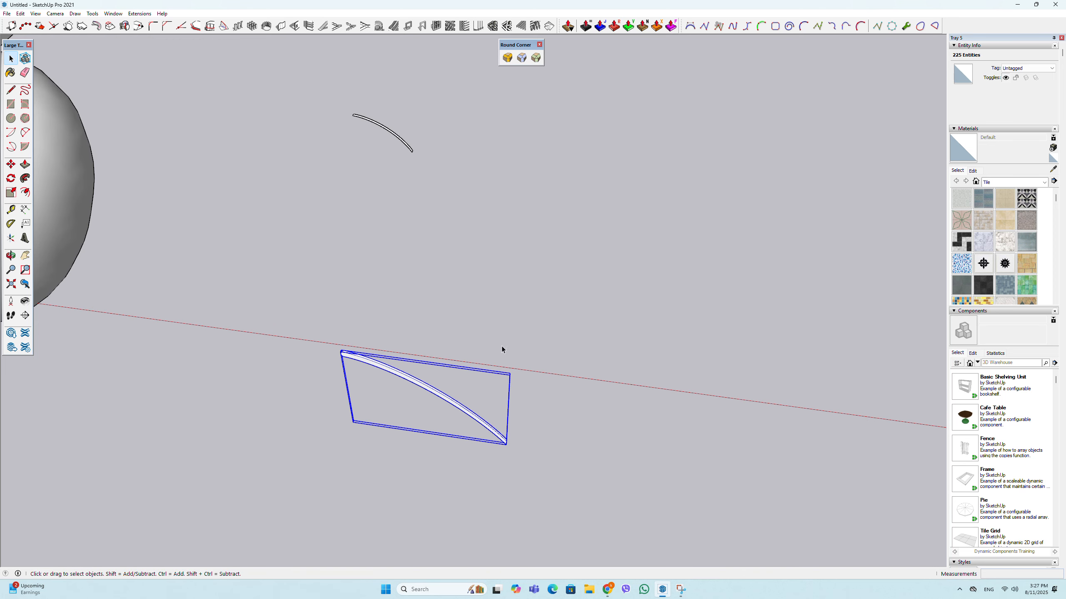
# - Move the stem group by its lower end corner onto the hollow at the top of the apple
pyautogui.scroll(3, 499, 355)
pyautogui.press('m')
pyautogui.scroll(4, 516, 465)
pyautogui.scroll(-4, 519, 467)
pyautogui.click(528, 510)
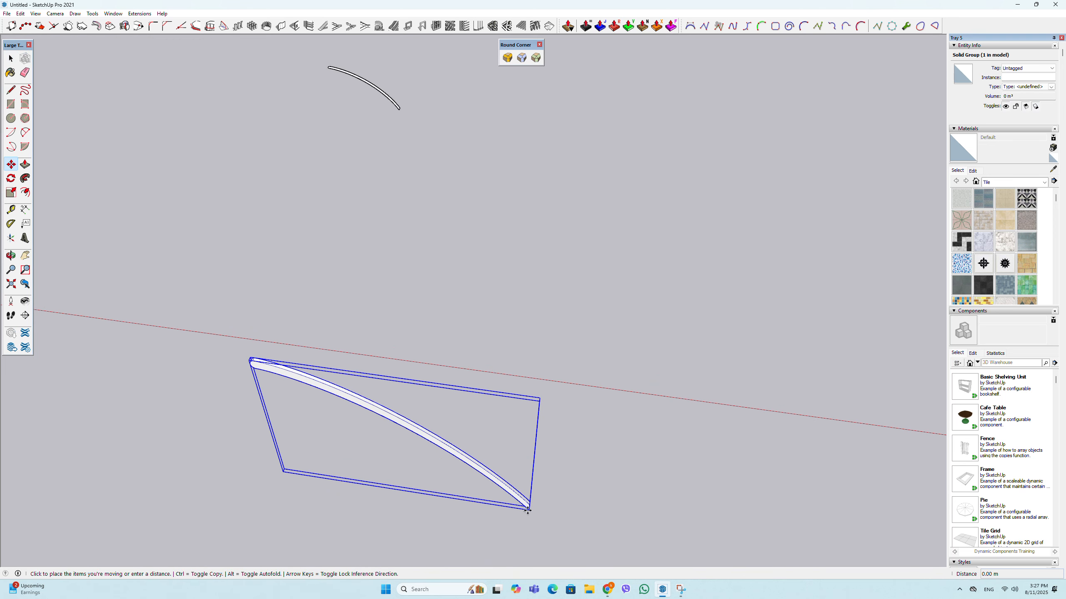
pyautogui.scroll(-5, 770, 359)
pyautogui.scroll(3, 230, 195)
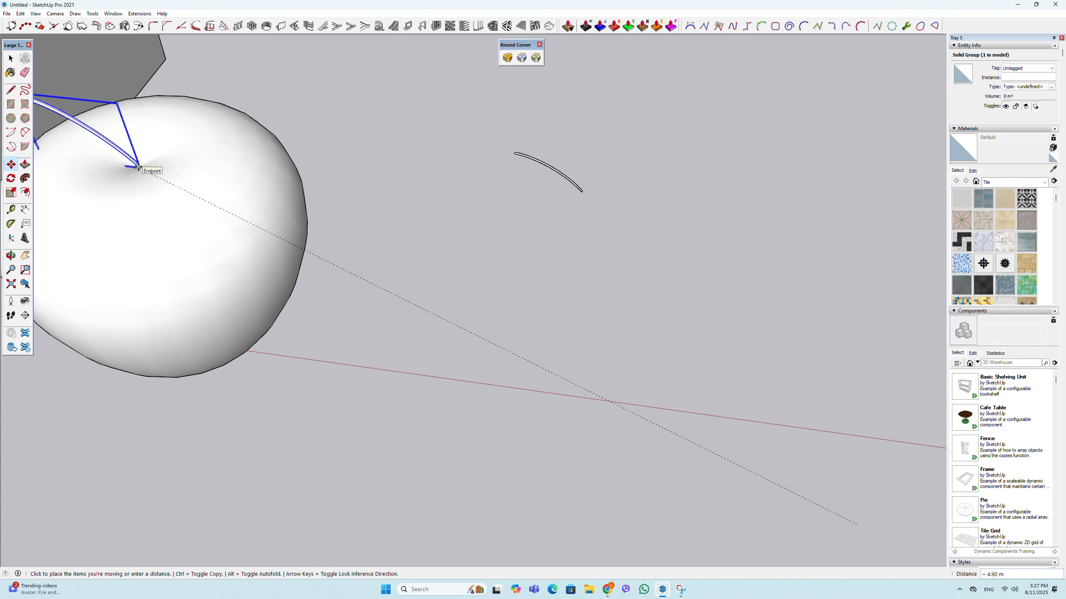
pyautogui.click(139, 167)
# - Move the stem group about 0.17 m further so its lower end sits in the center of the apple's top hollow
pyautogui.moveTo(235, 170); pyautogui.dragTo(428, 135, button='middle')
pyautogui.scroll(3, 312, 159)
pyautogui.moveTo(314, 168); pyautogui.dragTo(329, 213, button='middle')
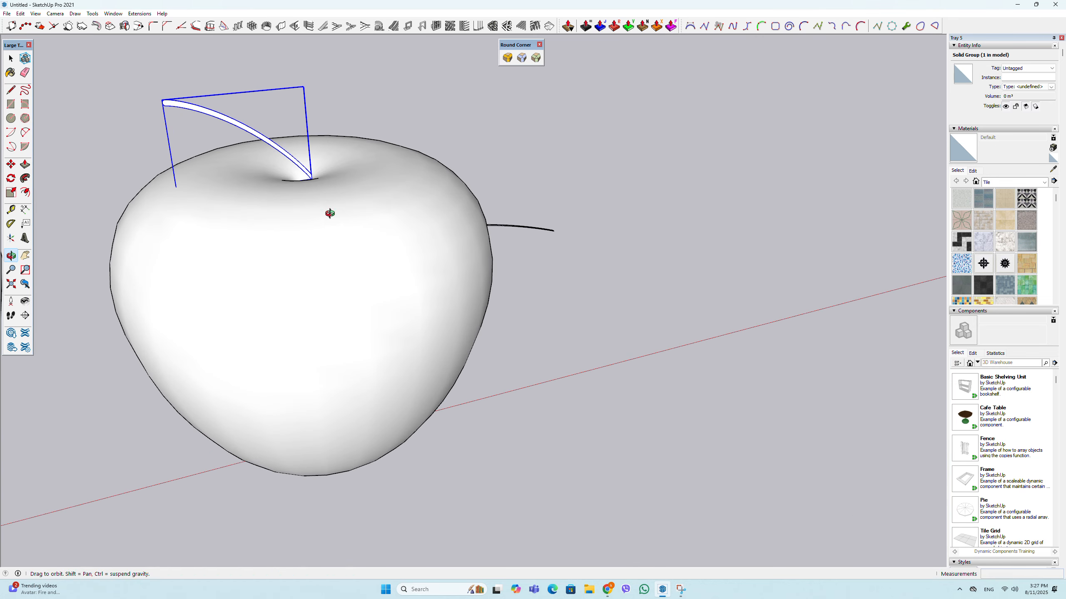
pyautogui.scroll(3, 314, 168)
pyautogui.click(311, 180)
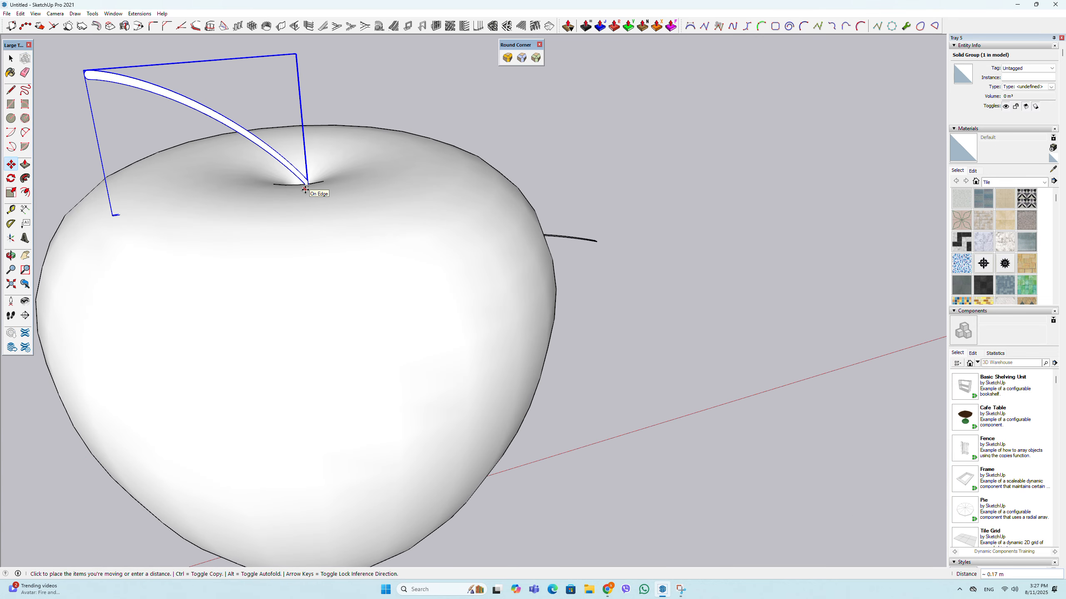
pyautogui.click(306, 189)
pyautogui.scroll(-3, 397, 200)
pyautogui.moveTo(397, 200); pyautogui.dragTo(352, 227, button='middle')
# - Delete the leftover flat stem copy beside the apple and the box with the drawn profiles
pyautogui.click(11, 60)
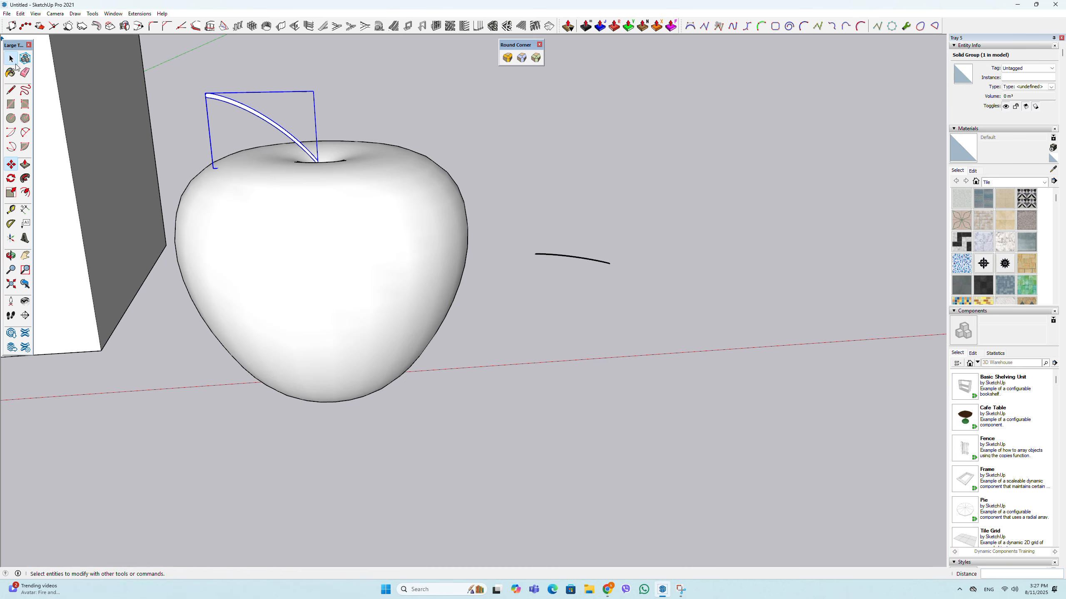
pyautogui.click(584, 258)
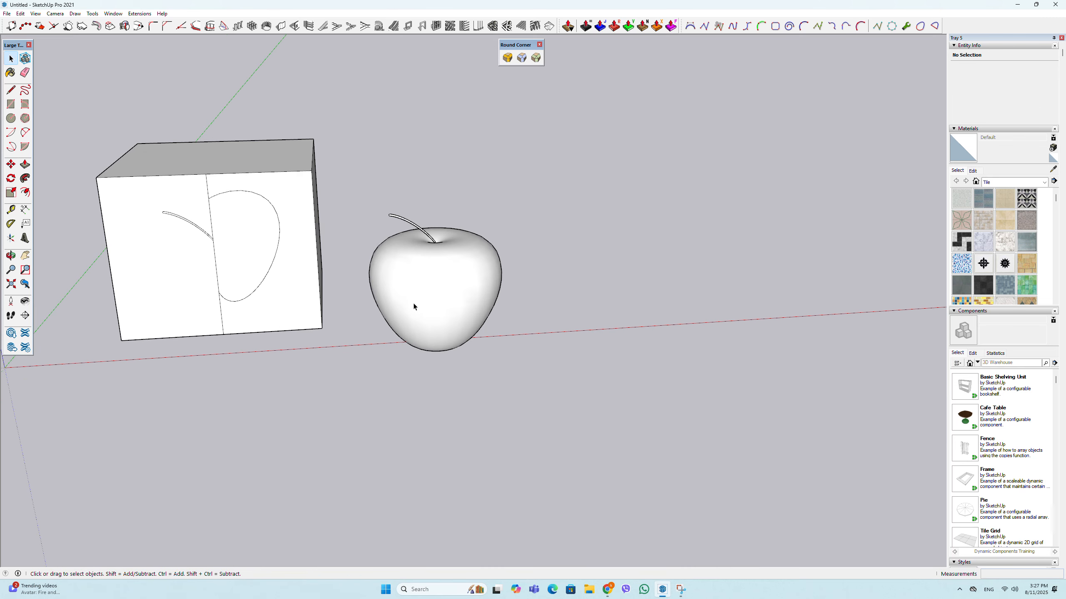
pyautogui.scroll(1, 313, 141)
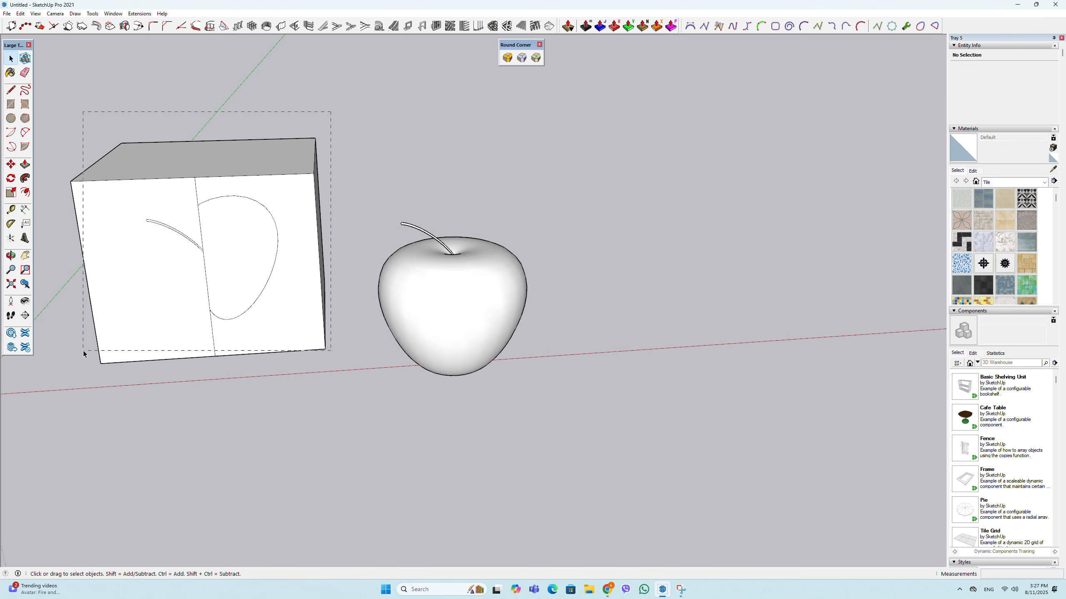
pyautogui.moveTo(83, 351); pyautogui.dragTo(83, 352)
pyautogui.press('Delete')
pyautogui.scroll(-3, 201, 370)
pyautogui.moveTo(285, 448); pyautogui.dragTo(312, 394, button='middle')
# - Paint the apple's surface with the 0009_Linen material from the Colors-Named collection
pyautogui.scroll(3, 360, 300)
pyautogui.click(360, 297)
pyautogui.click(1044, 181)
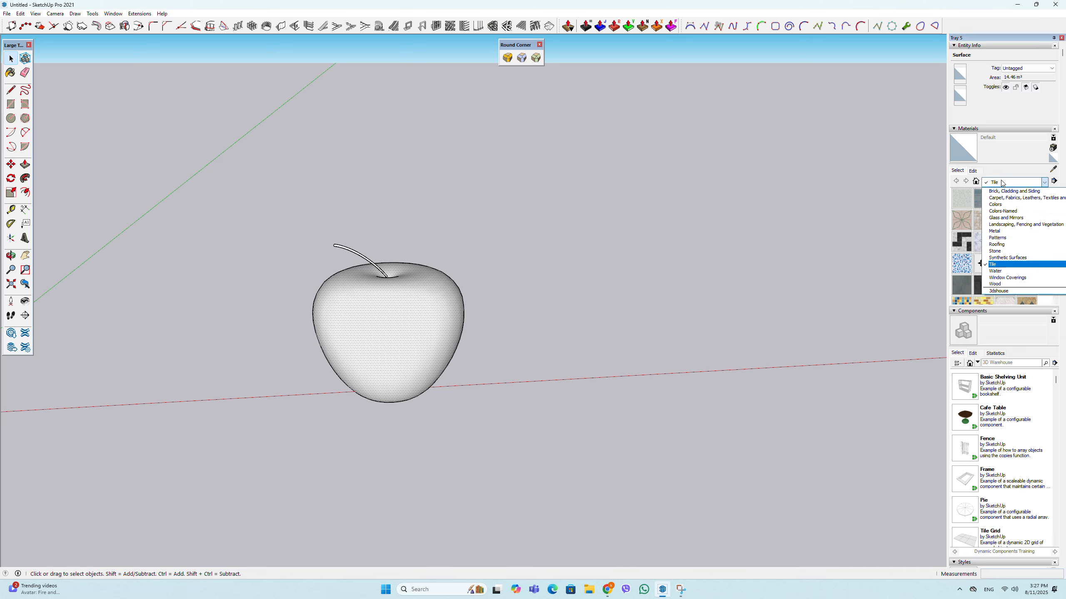
pyautogui.click(1002, 210)
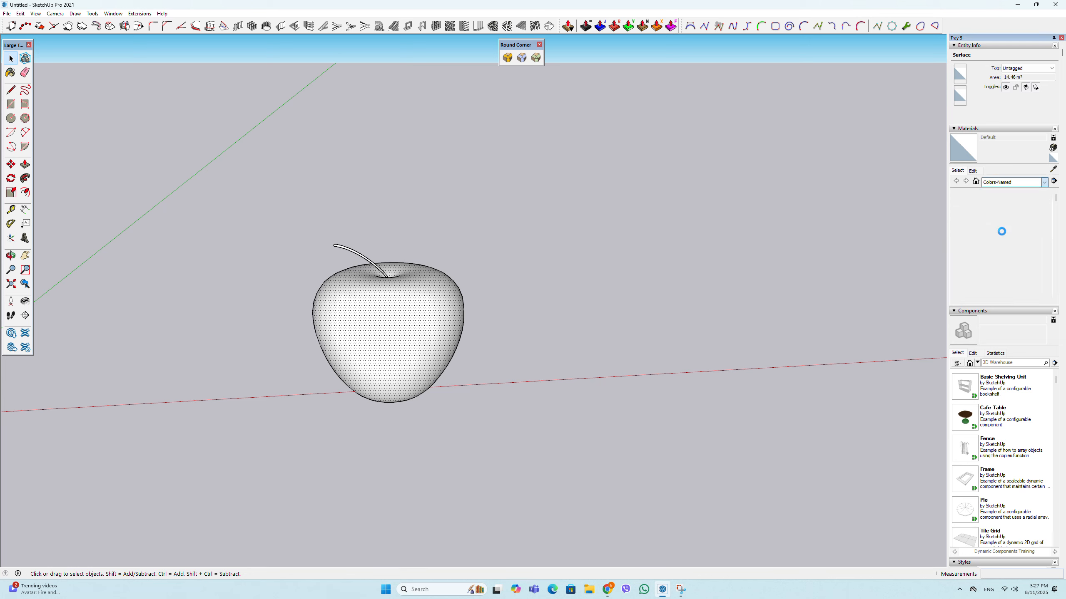
pyautogui.click(1000, 239)
pyautogui.click(416, 354)
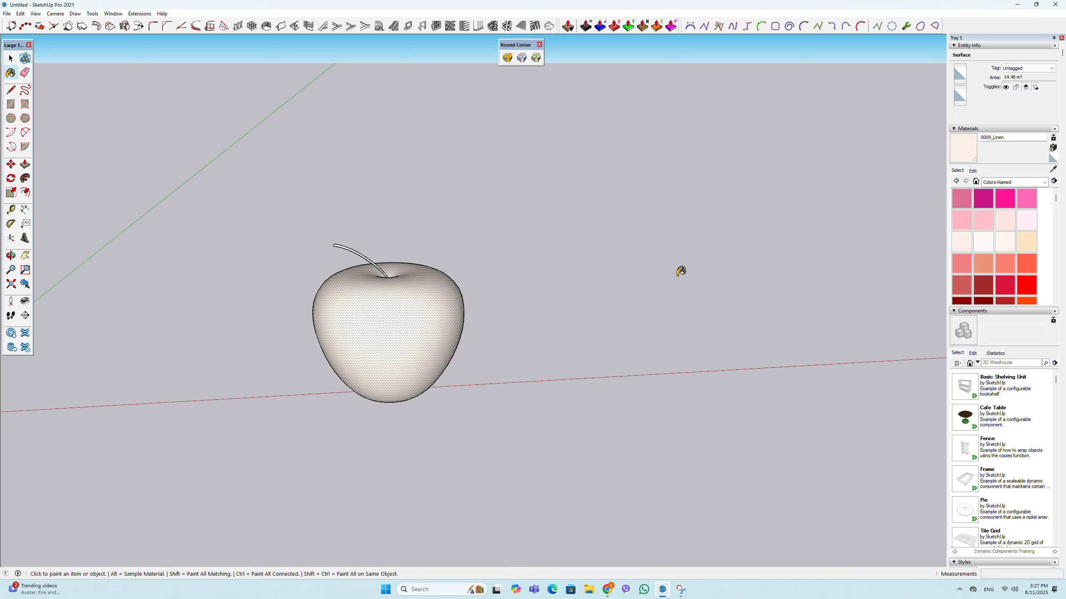
# - Switch to the Chrome browser and open the Google home page in a new tab
pyautogui.click(607, 590)
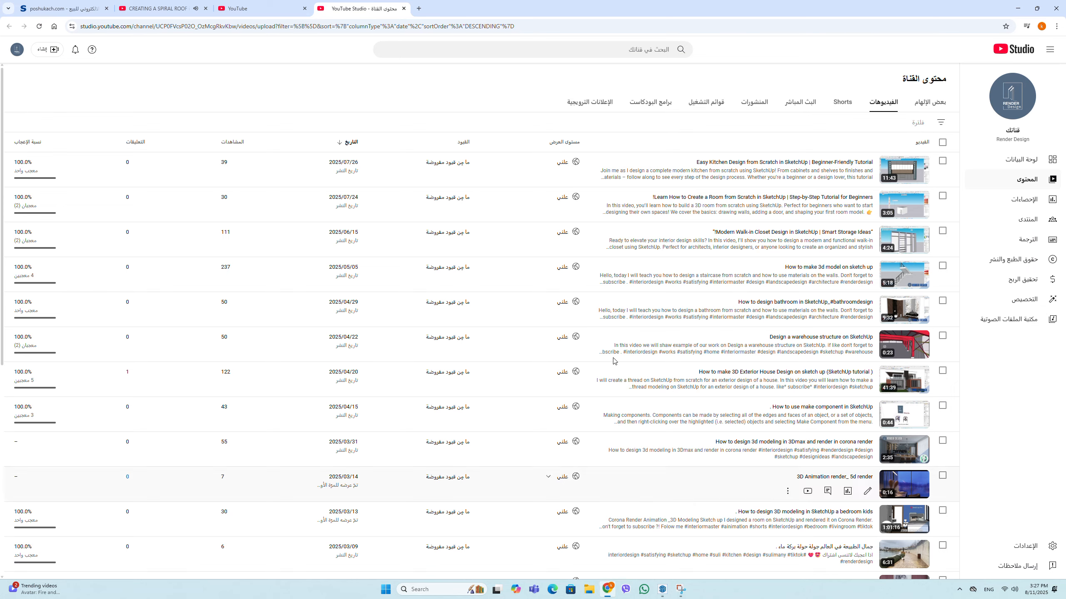
pyautogui.click(418, 8)
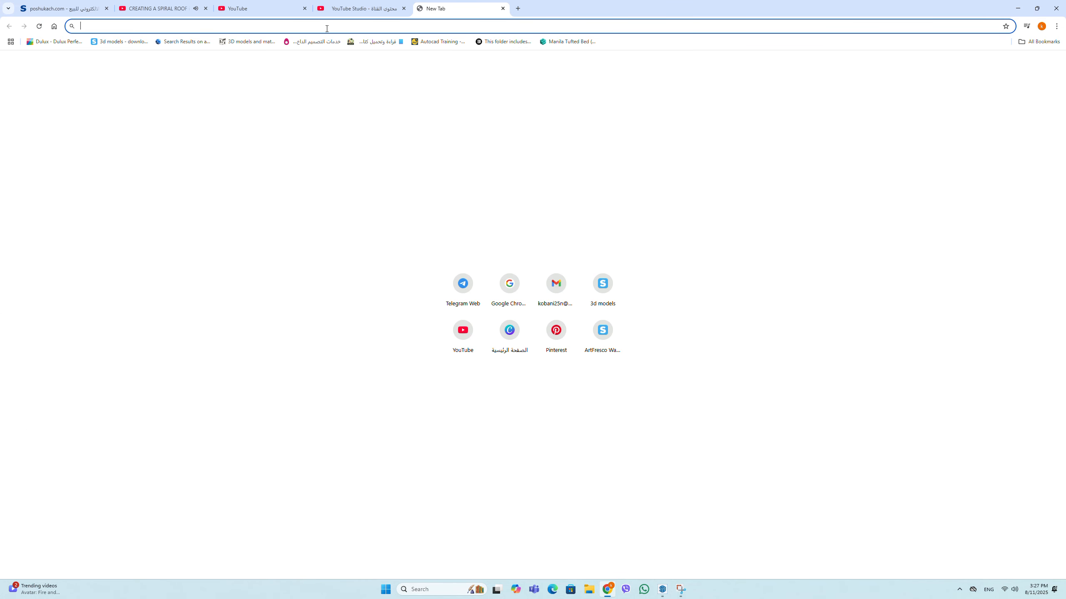
pyautogui.write('google')
pyautogui.press('Return')
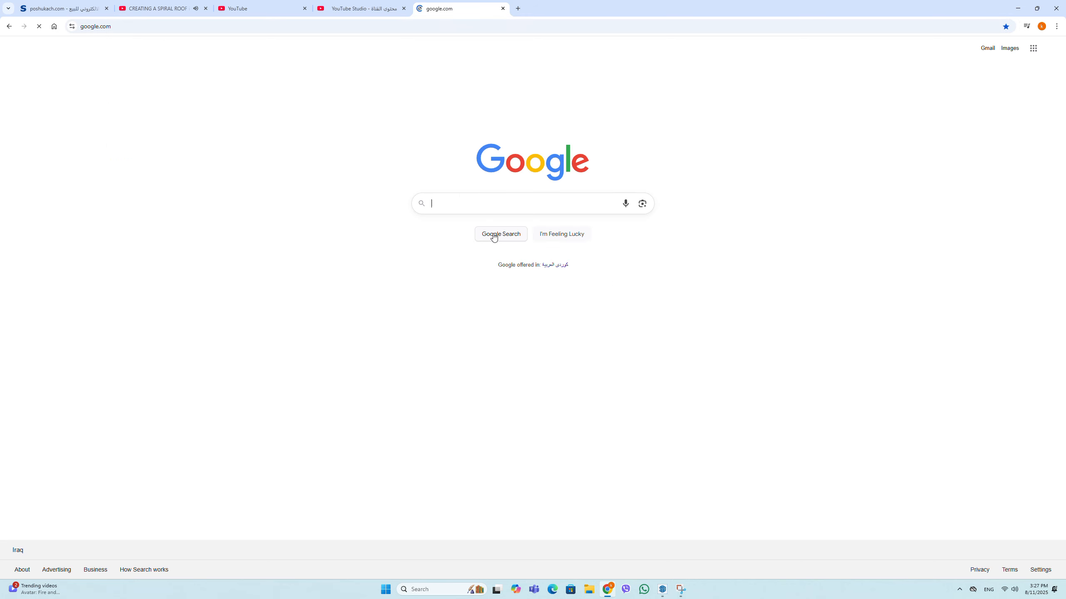
# - Search Google for "apple fruit texture"
pyautogui.click(503, 200)
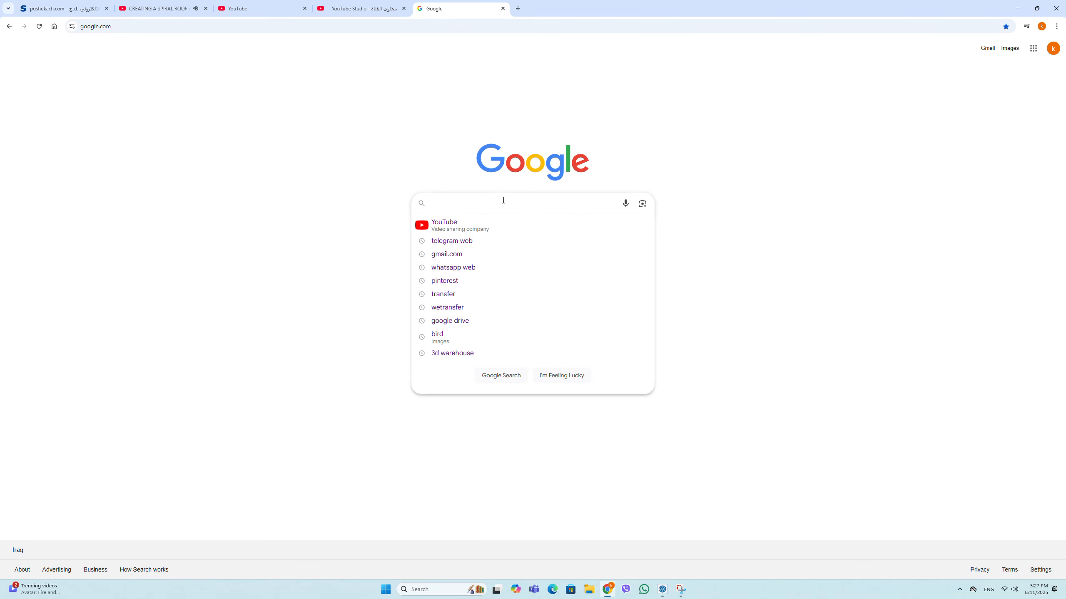
pyautogui.write('APL')
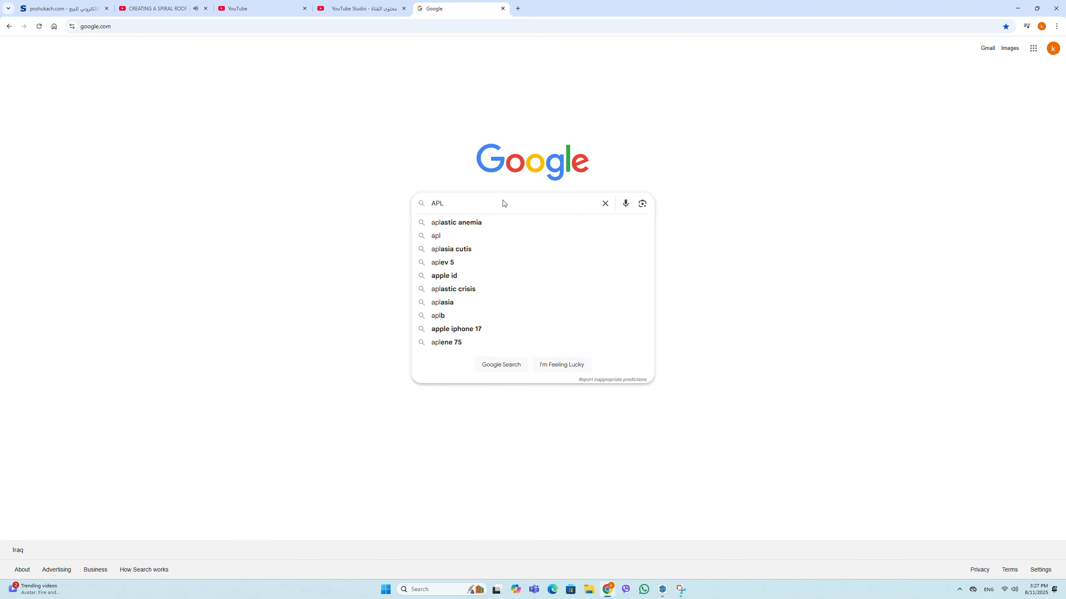
pyautogui.press('BackSpace')
pyautogui.press('BackSpace')
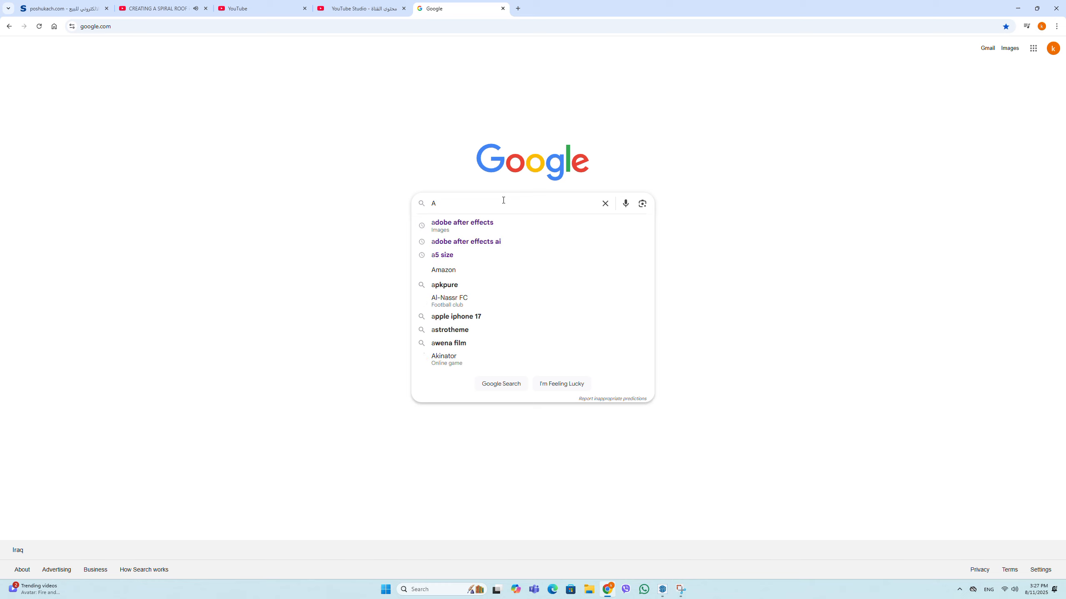
pyautogui.write('ppl')
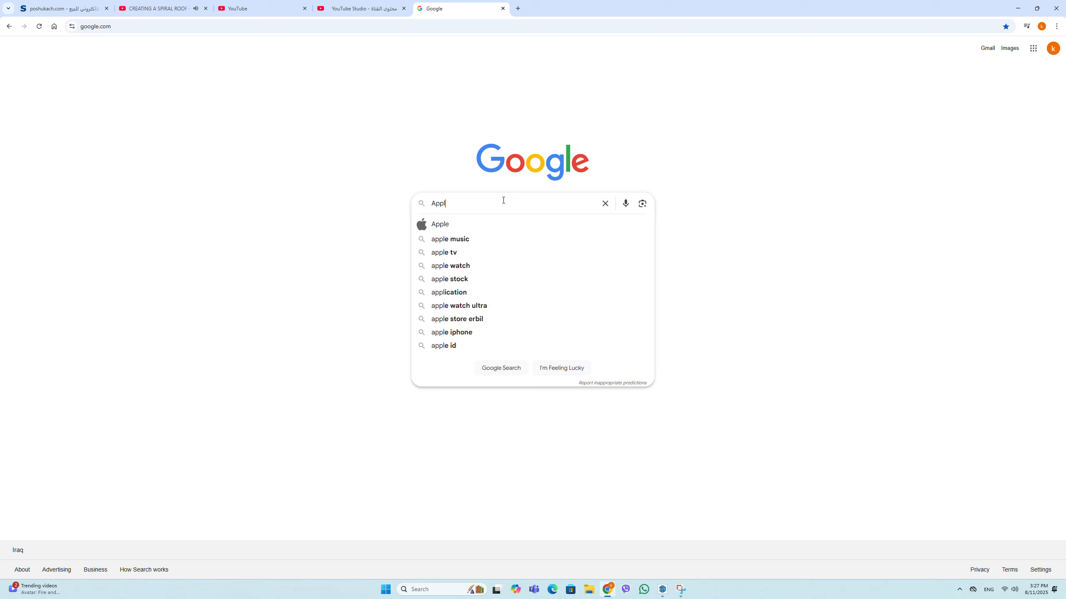
pyautogui.write('e fr')
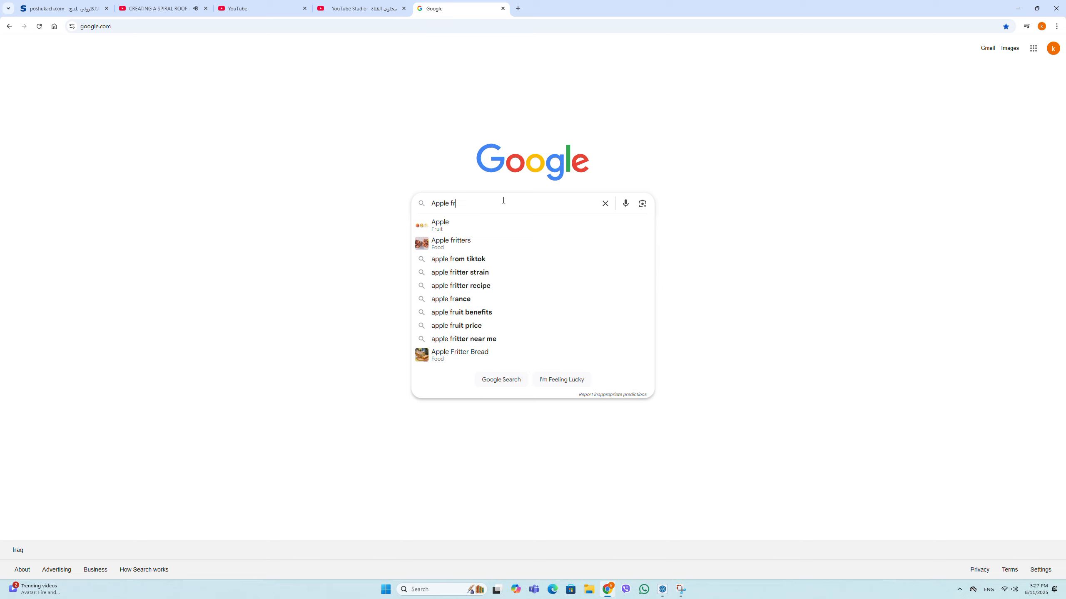
pyautogui.write('uit t')
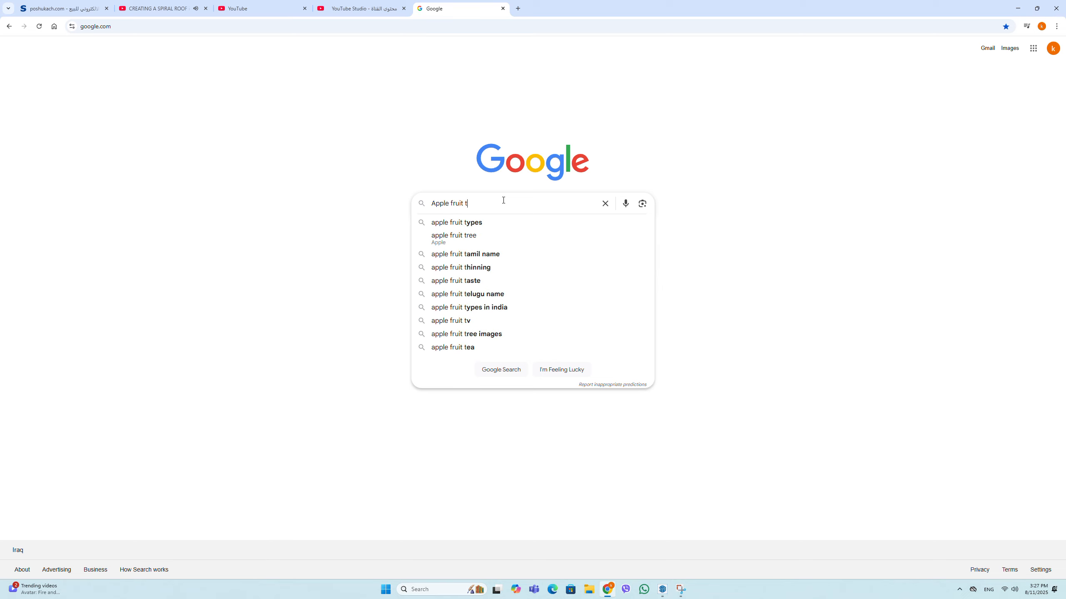
pyautogui.write('exture')
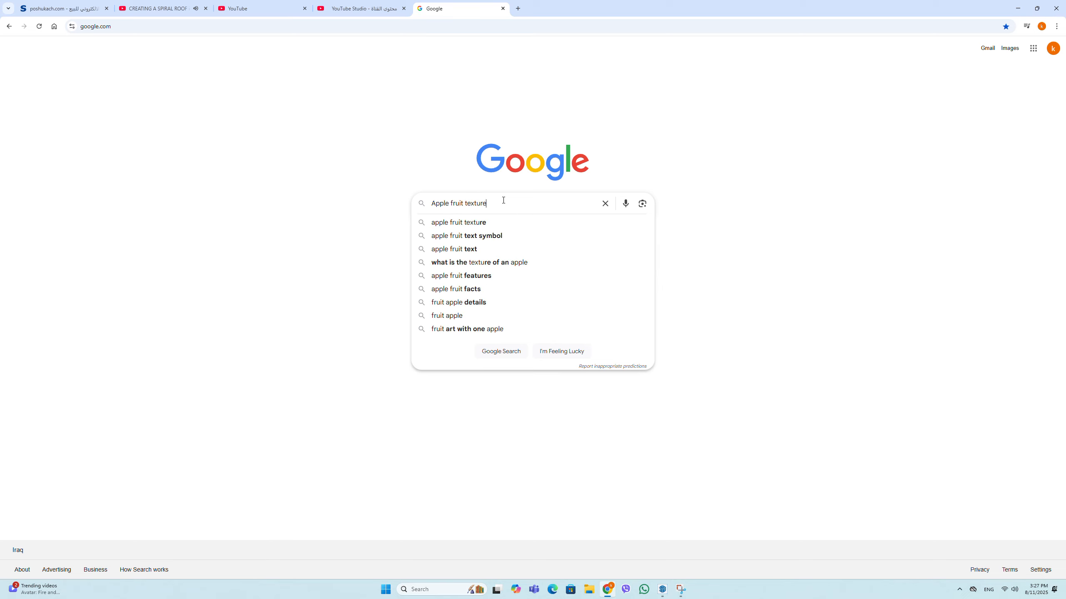
pyautogui.click(483, 222)
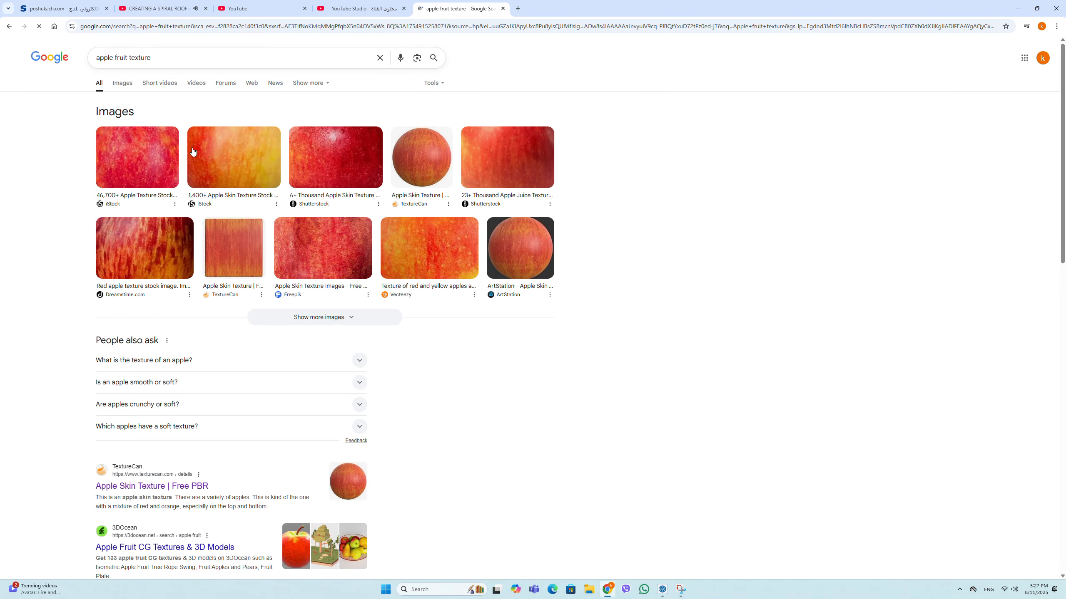
# - Open the preview of the square TextureCan apple skin texture among the image results and save the image
pyautogui.click(225, 161)
pyautogui.click(234, 236)
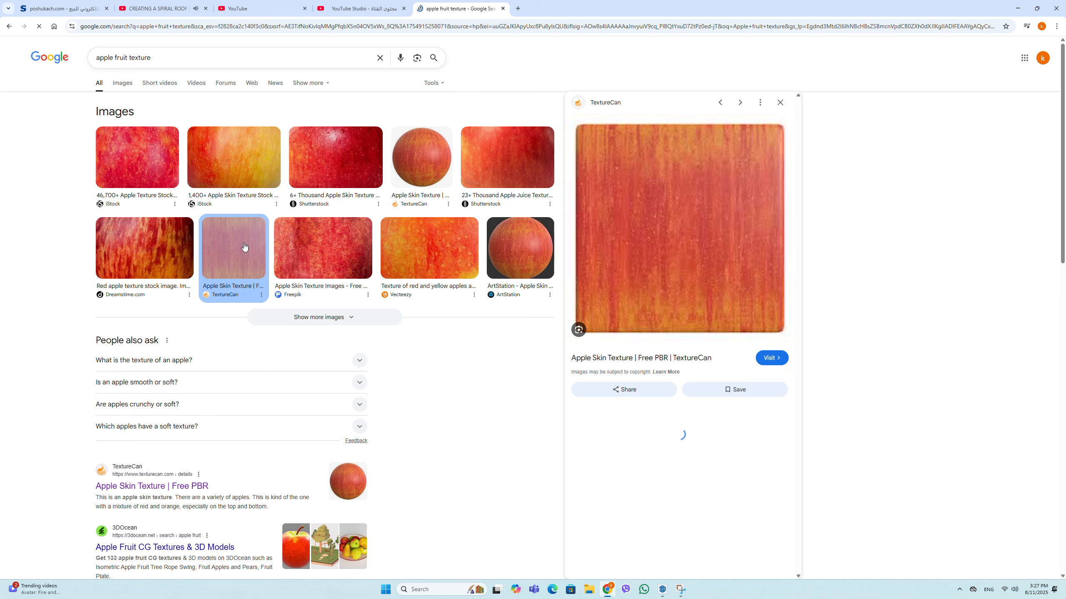
pyautogui.rightClick(685, 232)
pyautogui.click(649, 218)
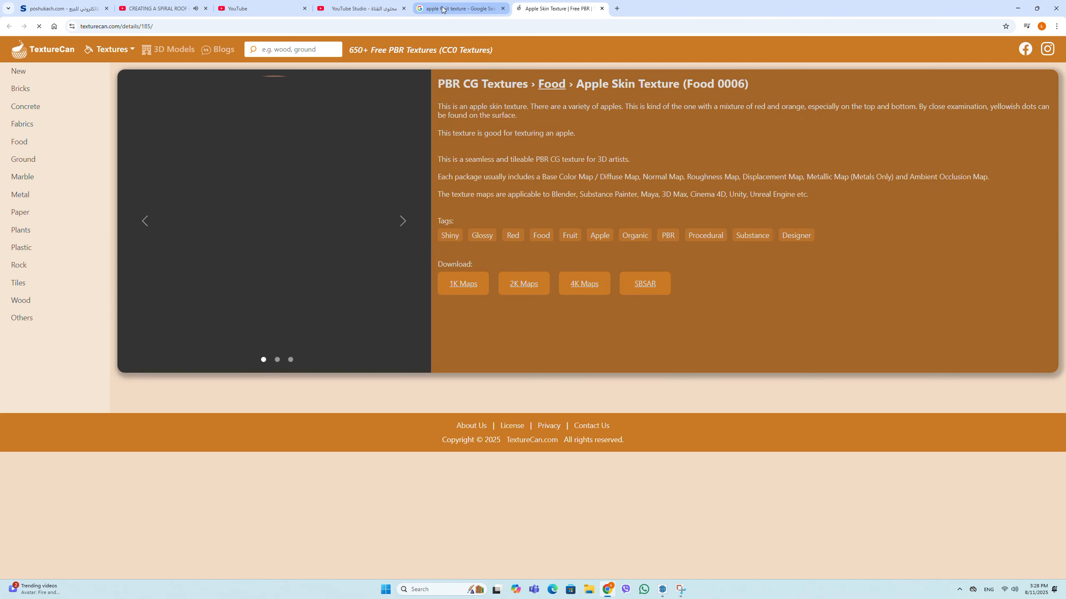
pyautogui.click(442, 9)
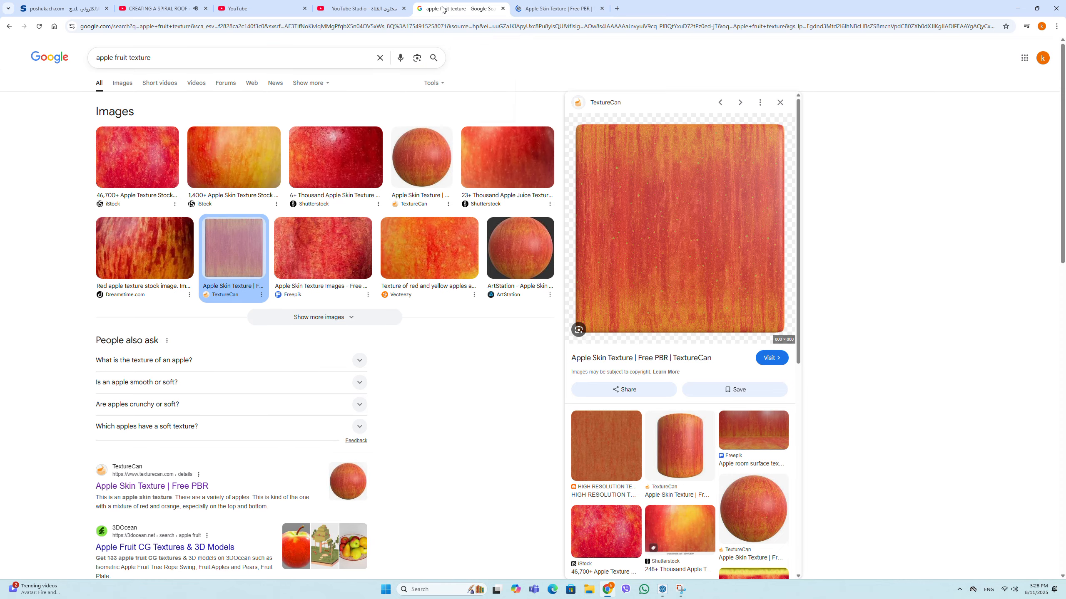
pyautogui.rightClick(653, 235)
pyautogui.click(690, 357)
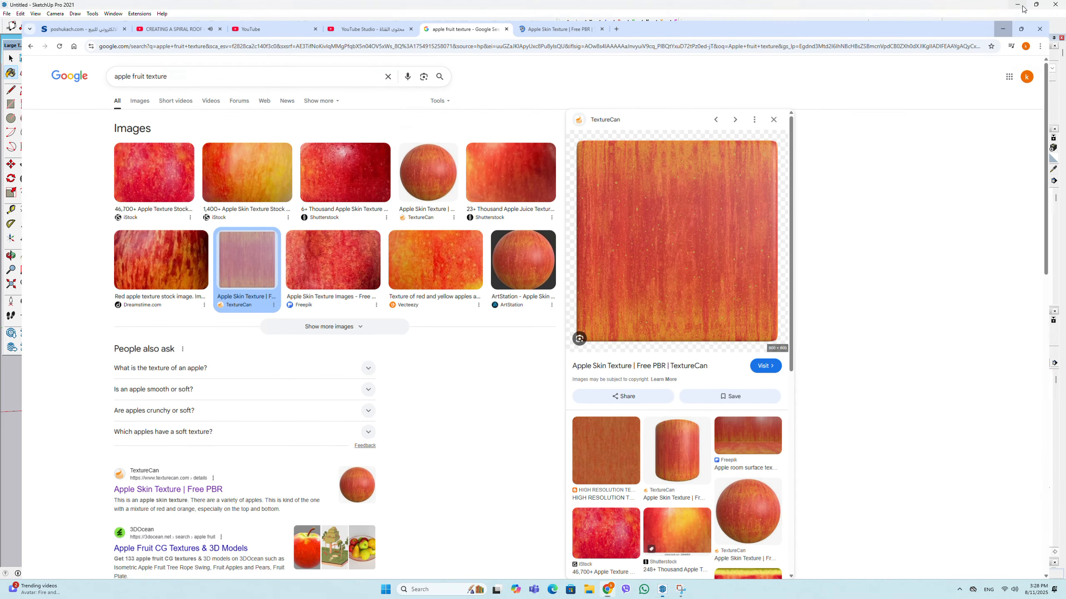
# - Switch to SketchUp and begin choosing a texture image for the 0009_Linen material, browsing to the Downloads folder
pyautogui.click(1018, 9)
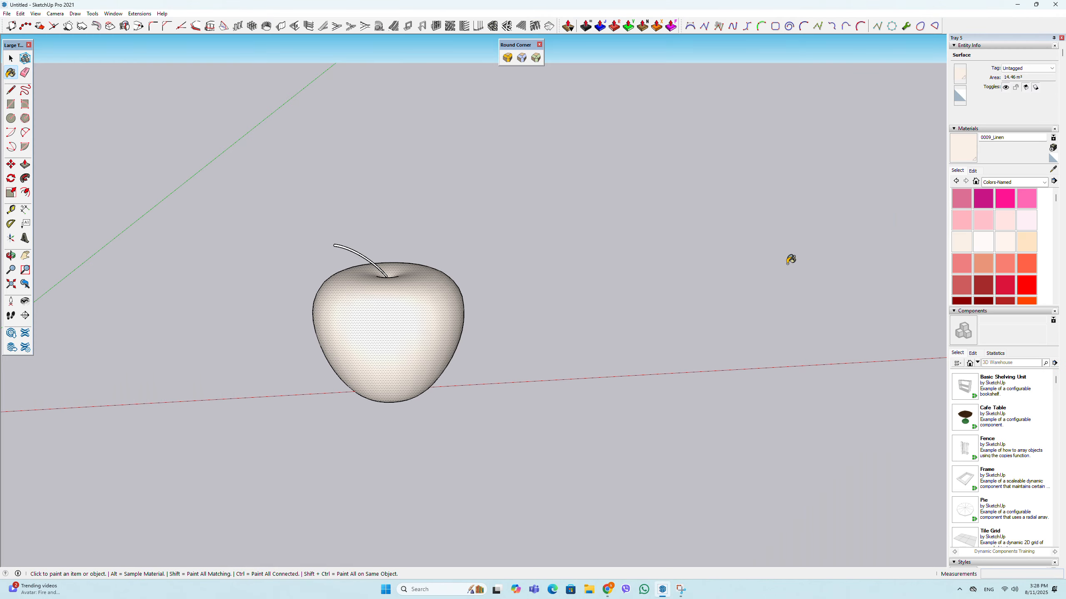
pyautogui.click(973, 170)
pyautogui.click(1022, 254)
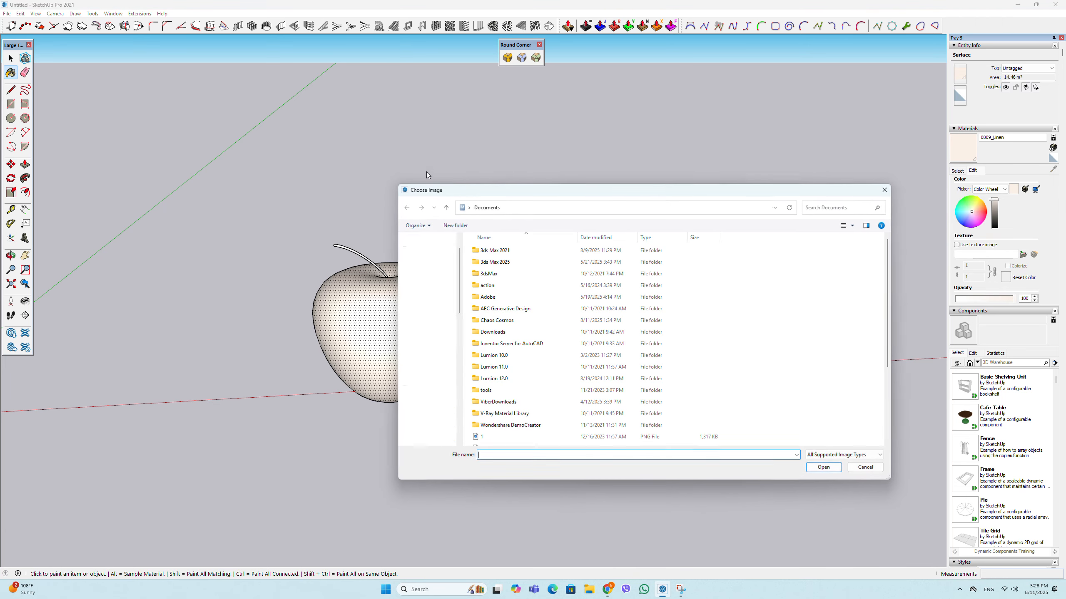
pyautogui.click(432, 279)
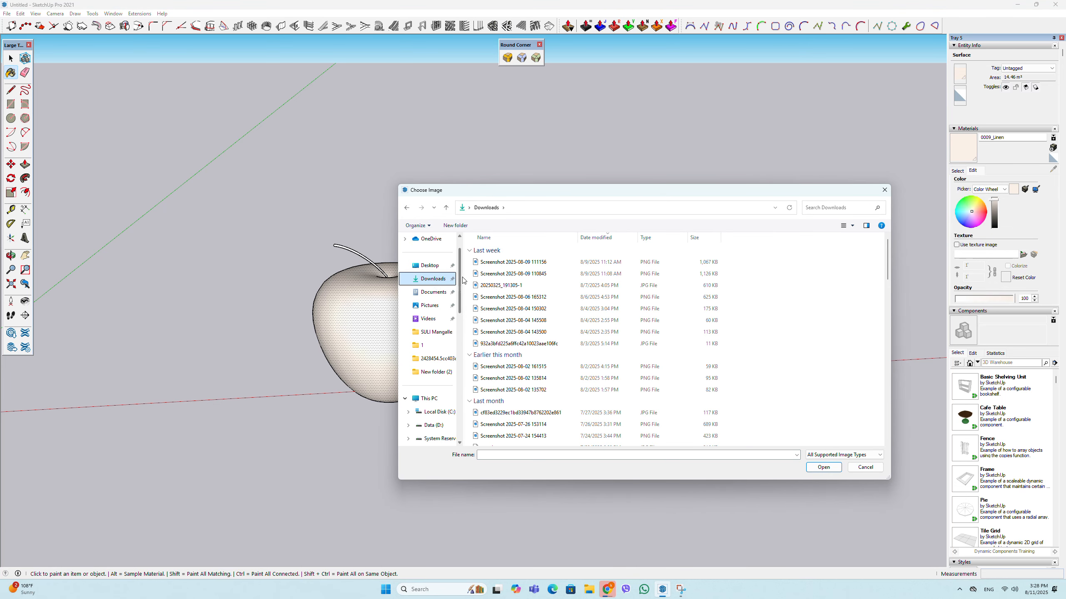
# - Switch back to Chrome and save the TextureCan image as food_0006_plane_600 PNG in the Downloads folder
pyautogui.click(606, 590)
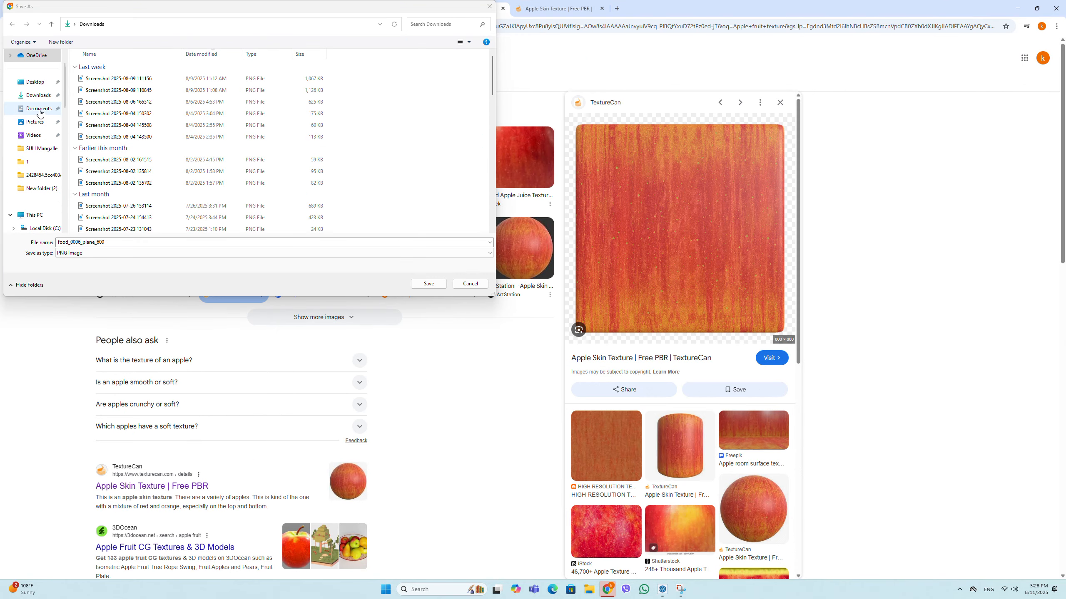
pyautogui.click(38, 95)
pyautogui.click(429, 284)
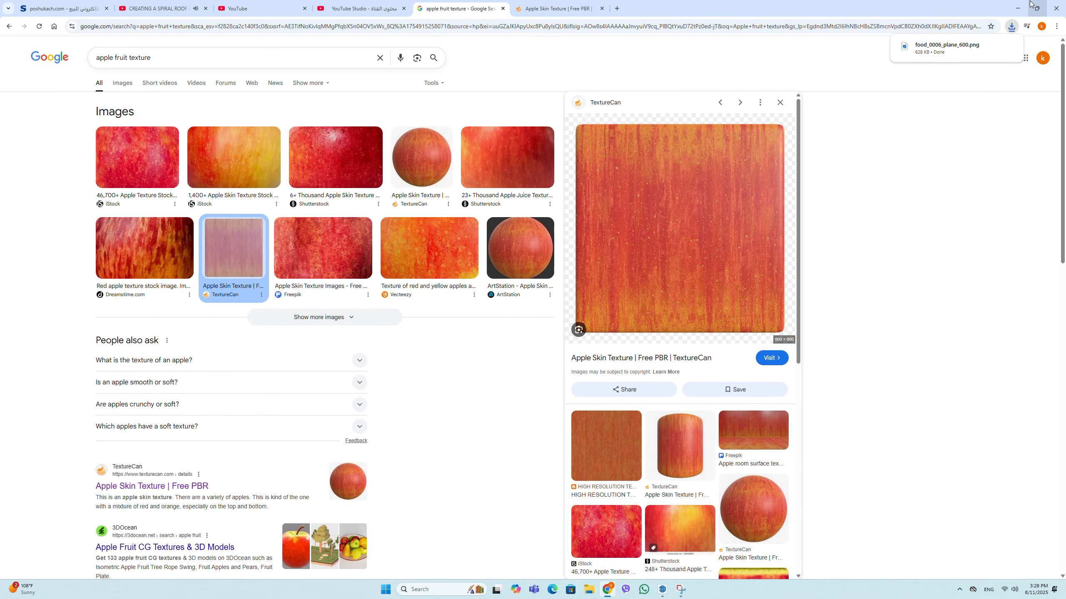
# - Return to SketchUp, load food_0006_plane_600.png as the 0009_Linen texture, and set the texture width to 3 m
pyautogui.click(1017, 8)
pyautogui.click(489, 262)
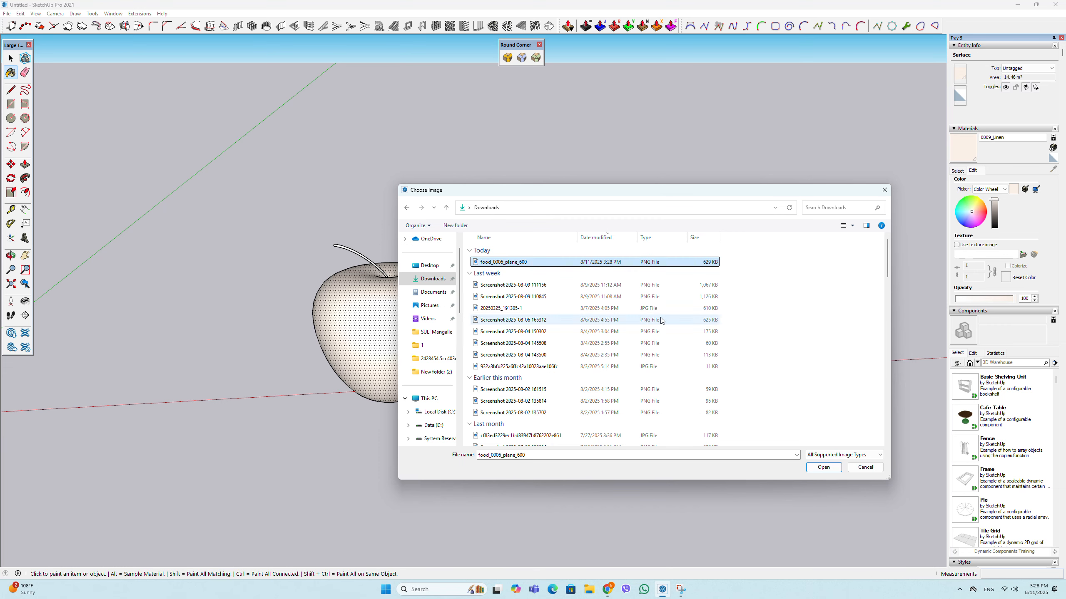
pyautogui.click(837, 468)
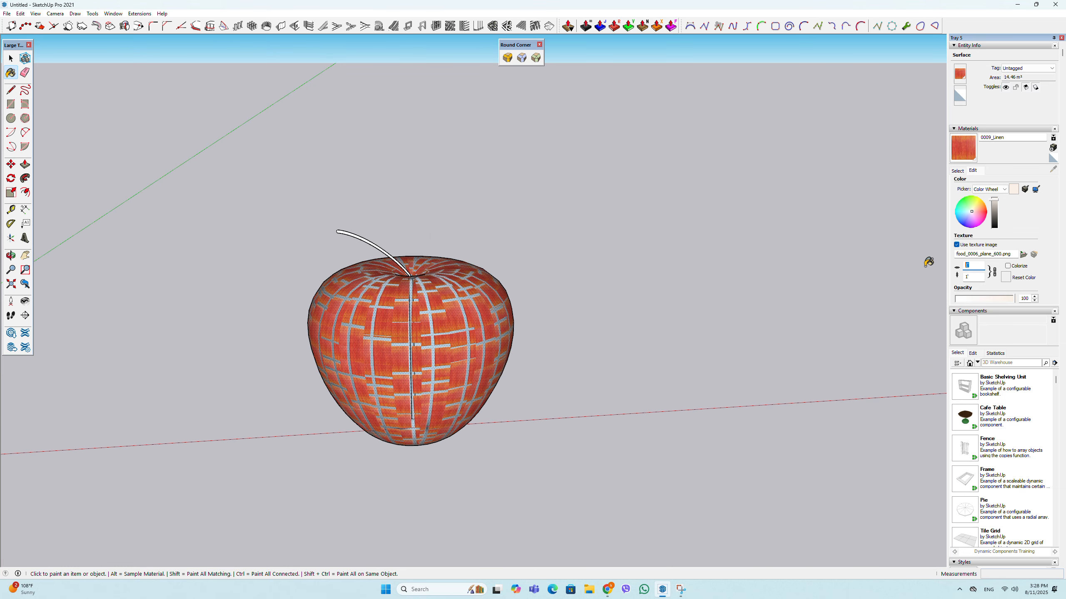
pyautogui.write('2')
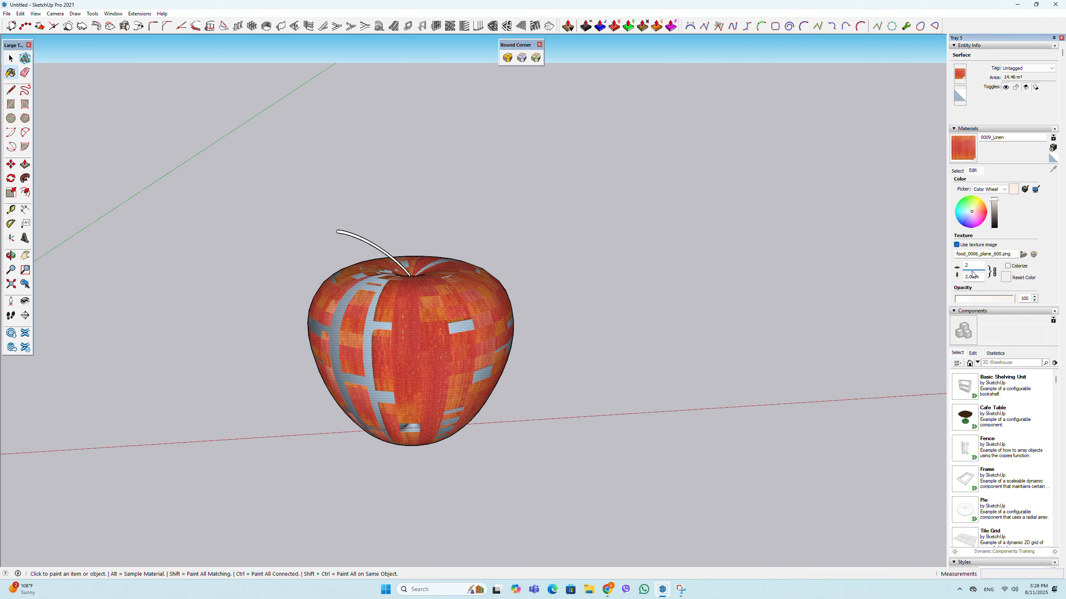
pyautogui.write('3')
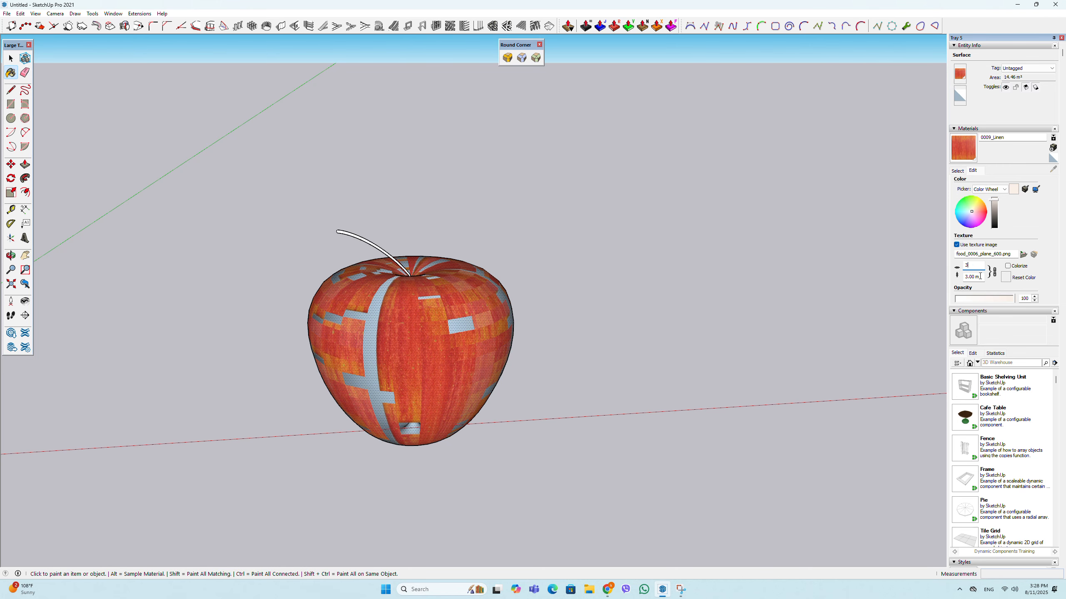
pyautogui.click(607, 589)
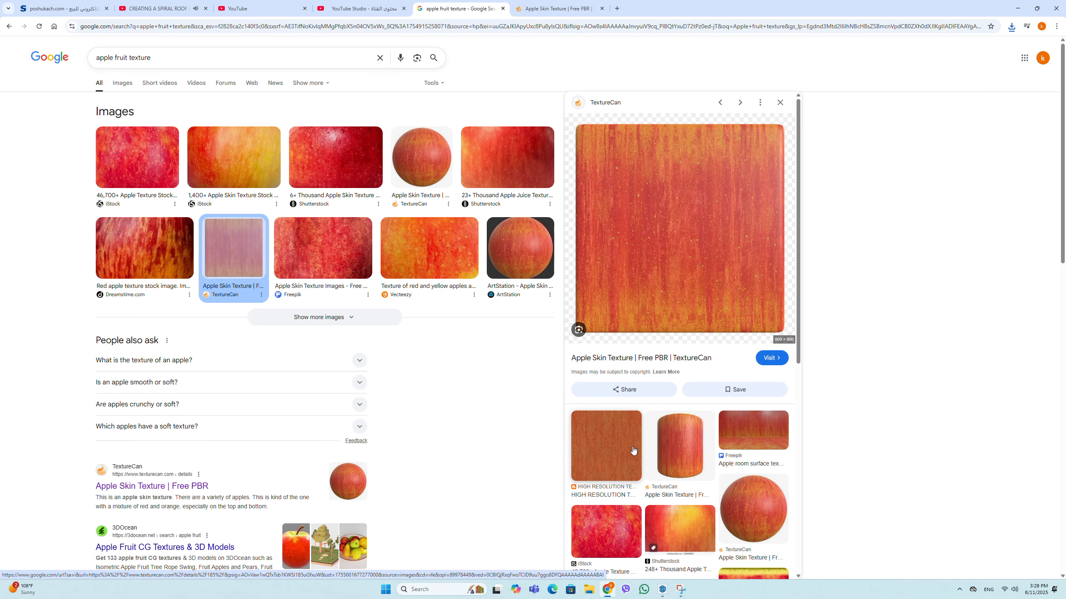
pyautogui.scroll(-1, 633, 450)
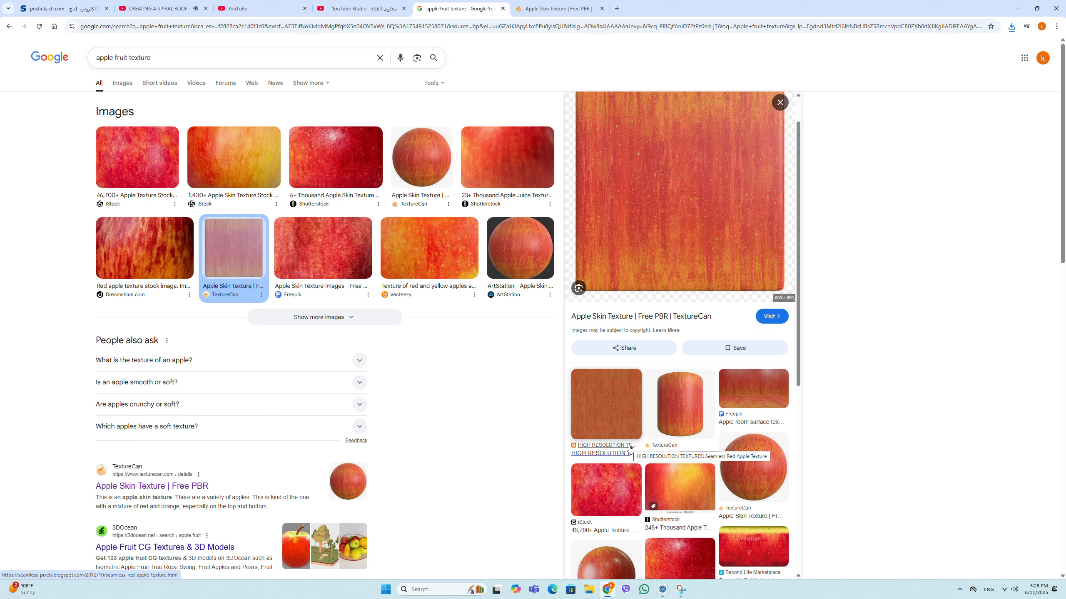
pyautogui.click(154, 159)
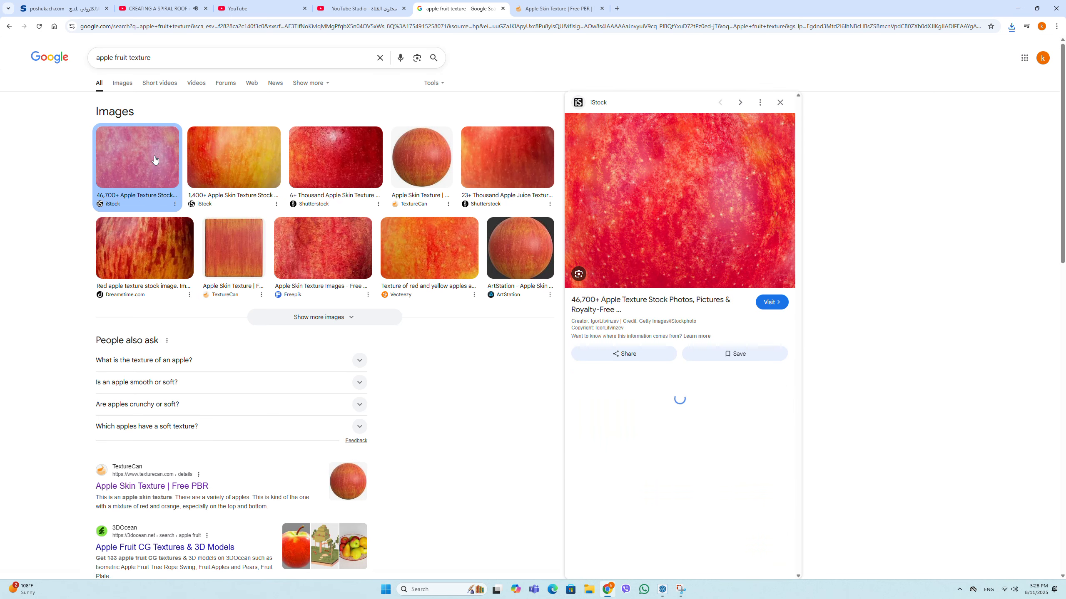
pyautogui.rightClick(694, 186)
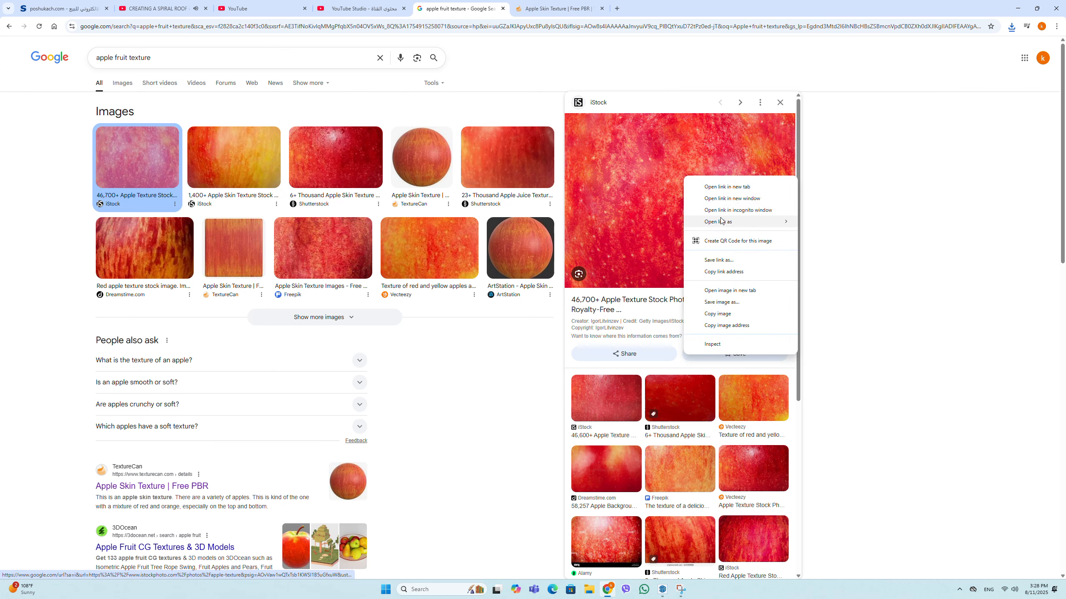
pyautogui.click(714, 299)
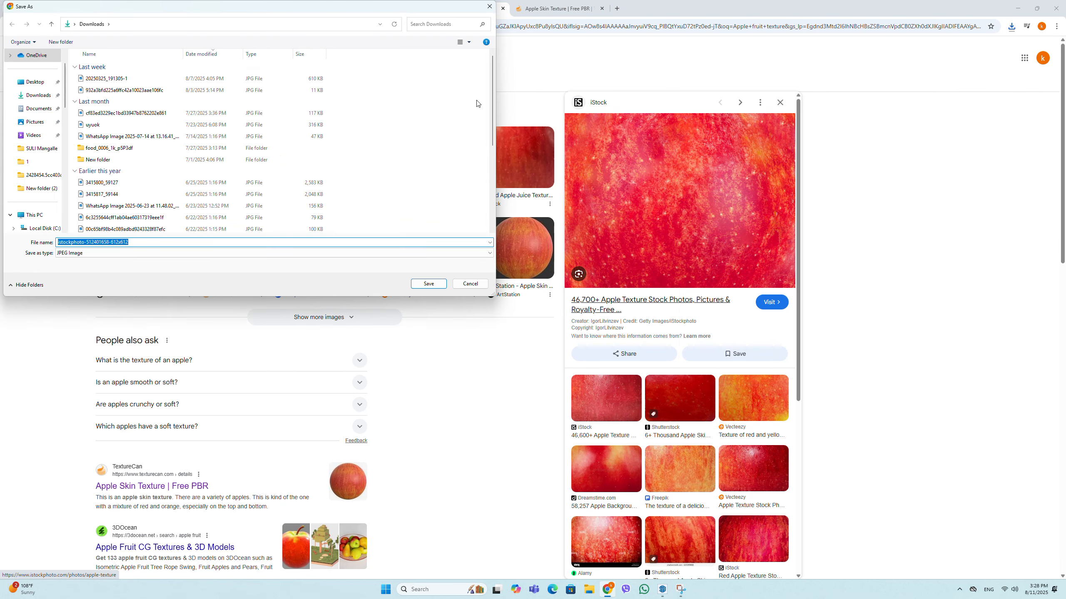
pyautogui.click(422, 286)
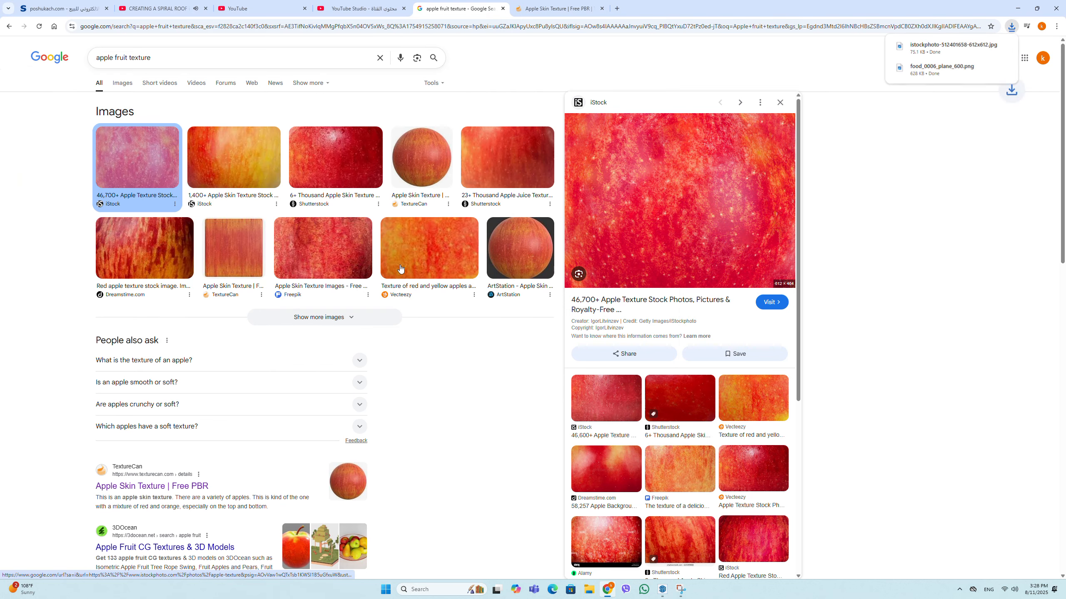
pyautogui.hotkey('alt', 'Tab')
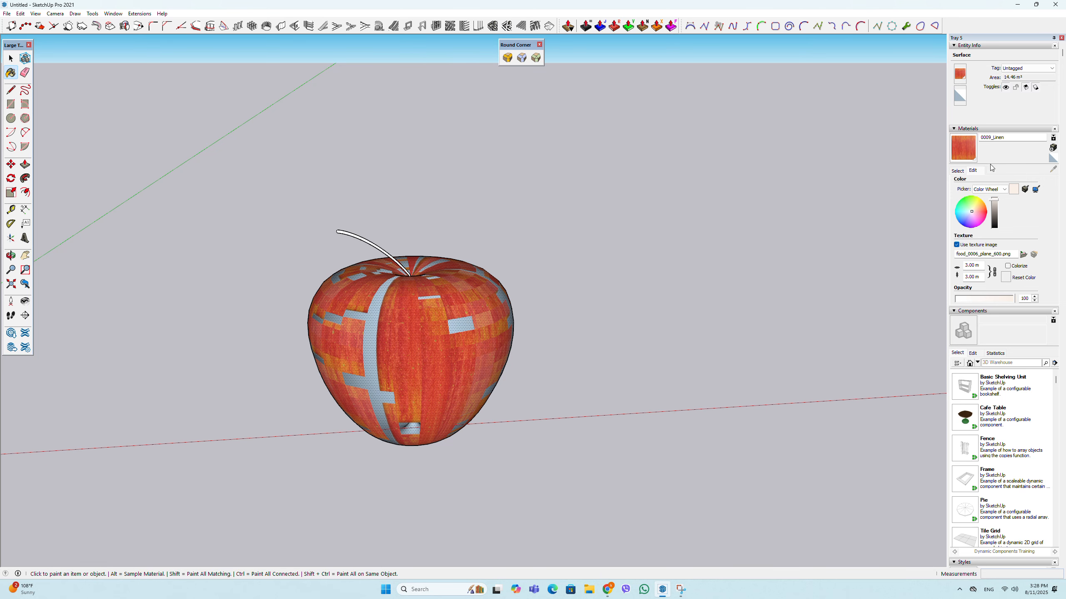
pyautogui.click(1023, 254)
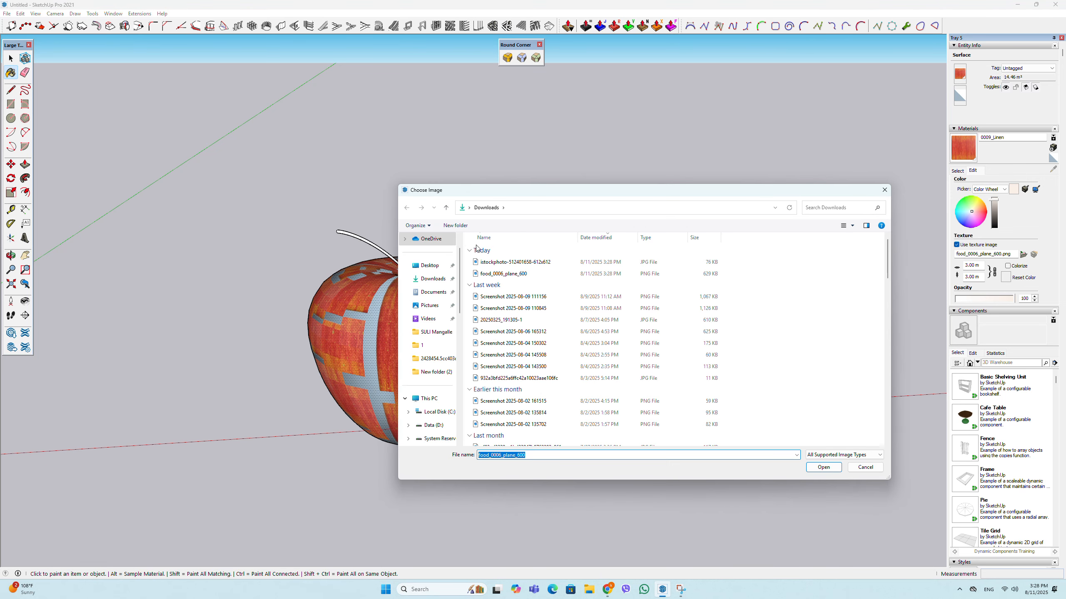
pyautogui.click(846, 227)
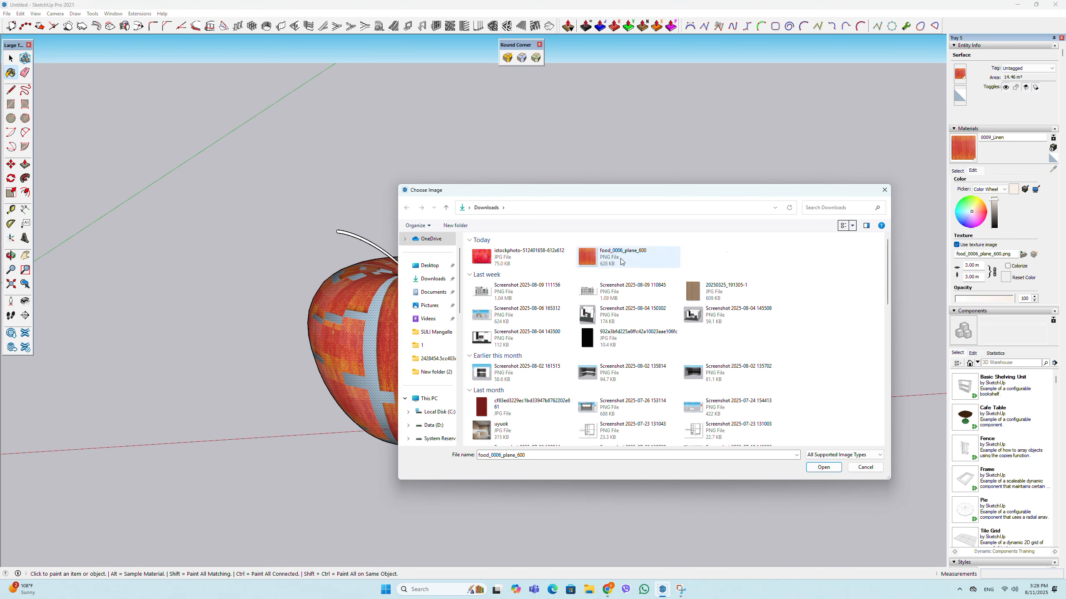
pyautogui.click(522, 257)
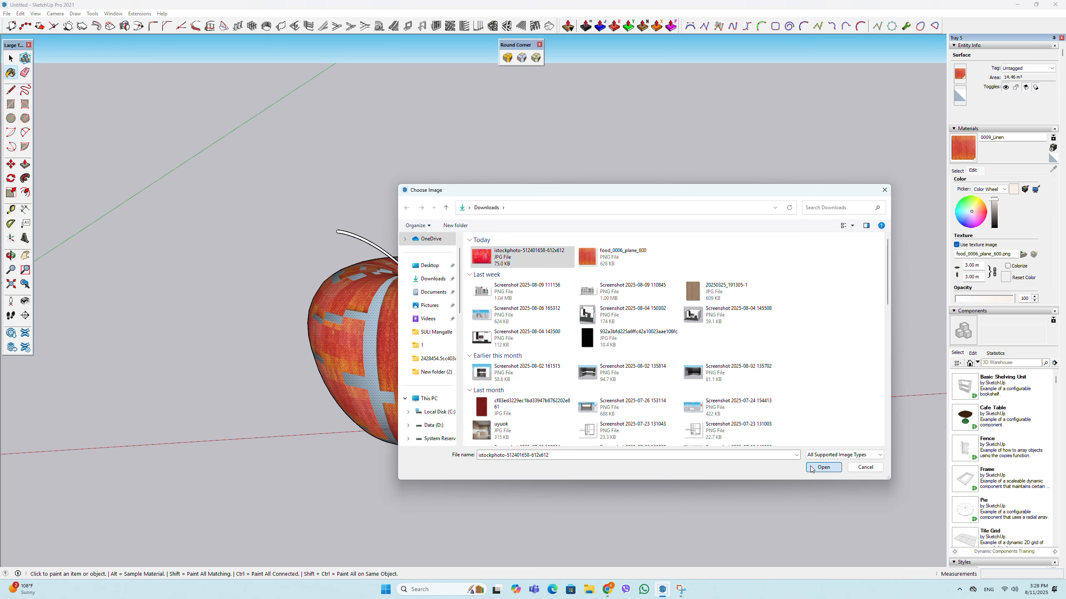
pyautogui.click(823, 467)
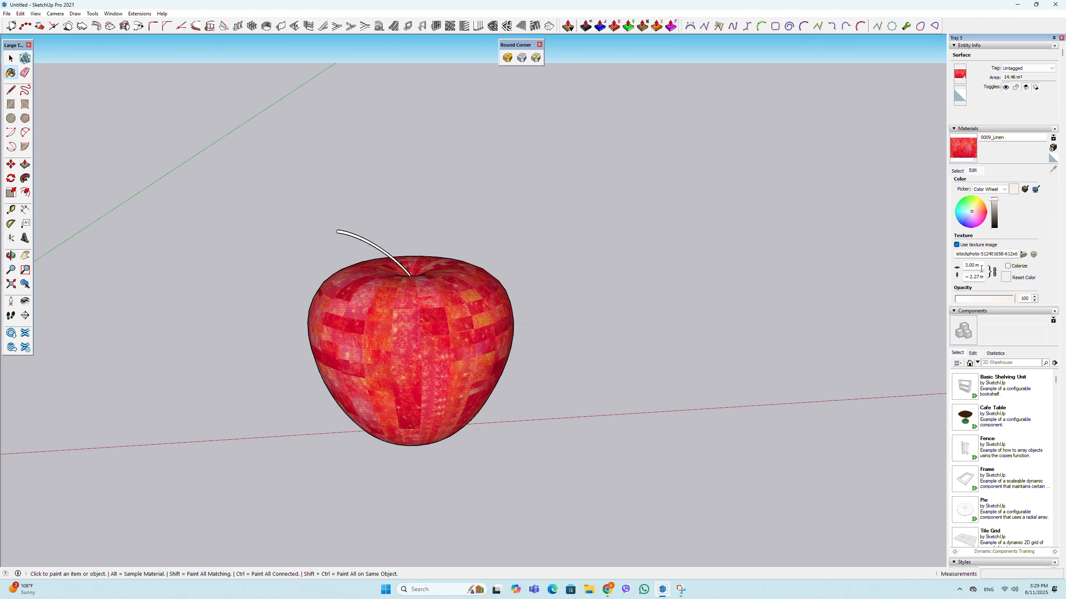
# - Paint the stem group with the 0077_DarkGreen material from the Colors-Named collection
pyautogui.scroll(3, 331, 303)
pyautogui.moveTo(331, 304); pyautogui.dragTo(432, 347, button='middle')
pyautogui.scroll(3, 432, 346)
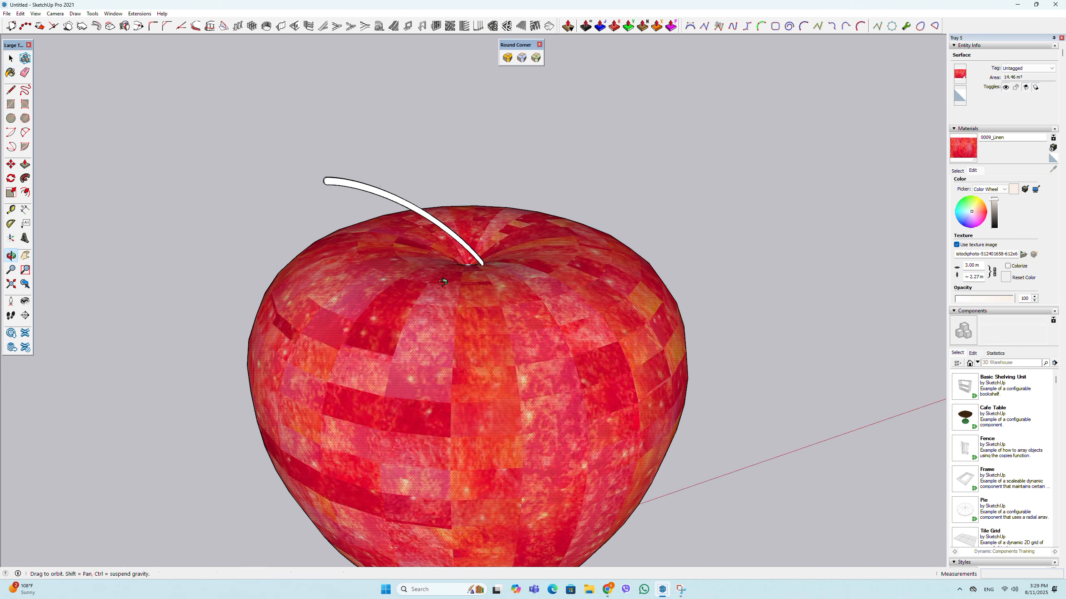
pyautogui.scroll(2, 460, 176)
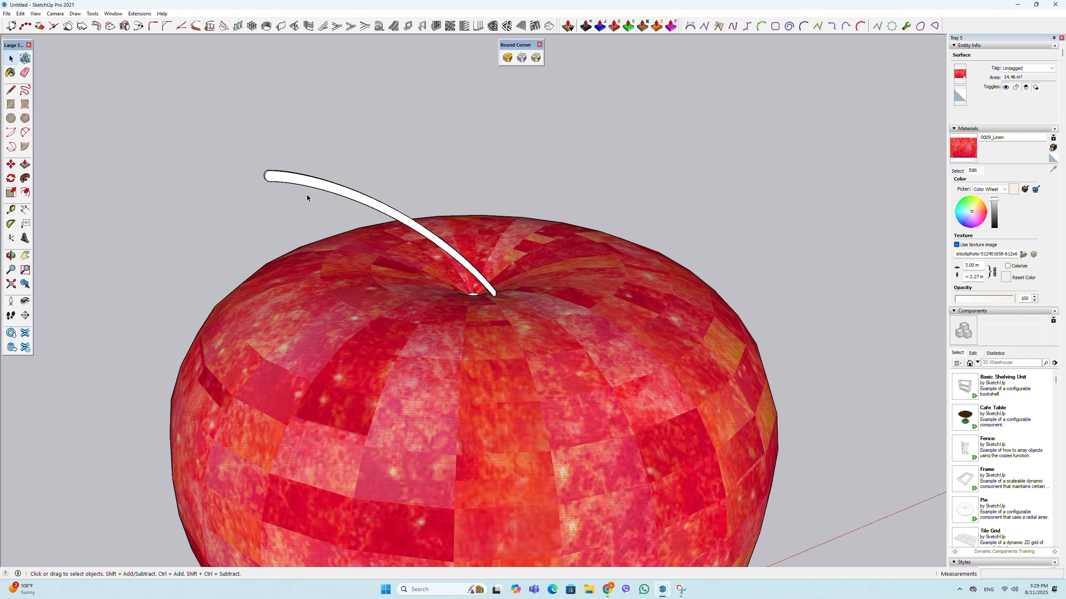
pyautogui.click(346, 192)
pyautogui.click(958, 170)
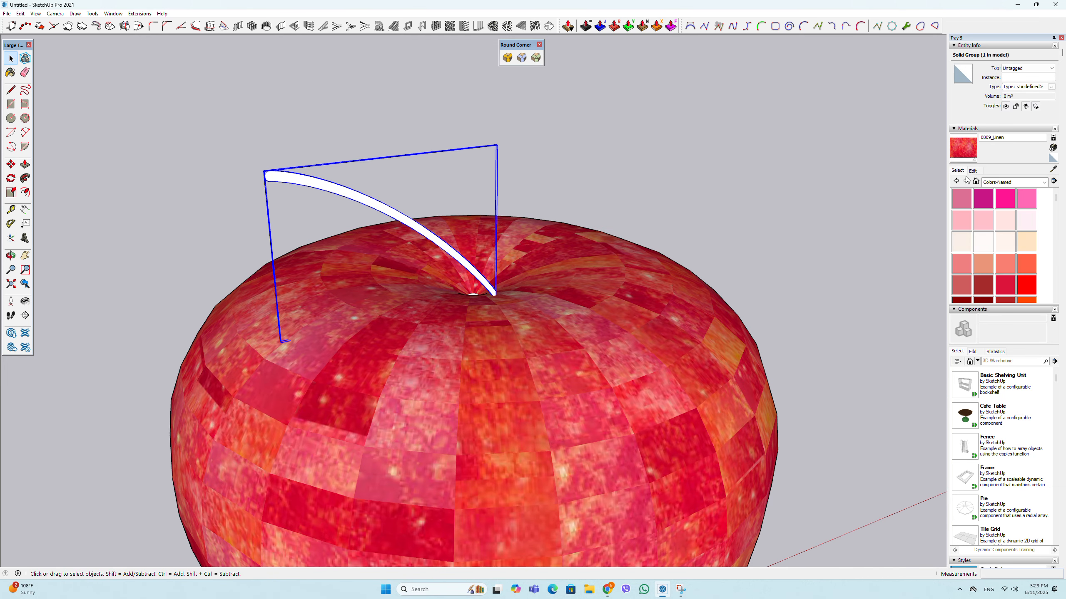
pyautogui.scroll(-5, 999, 227)
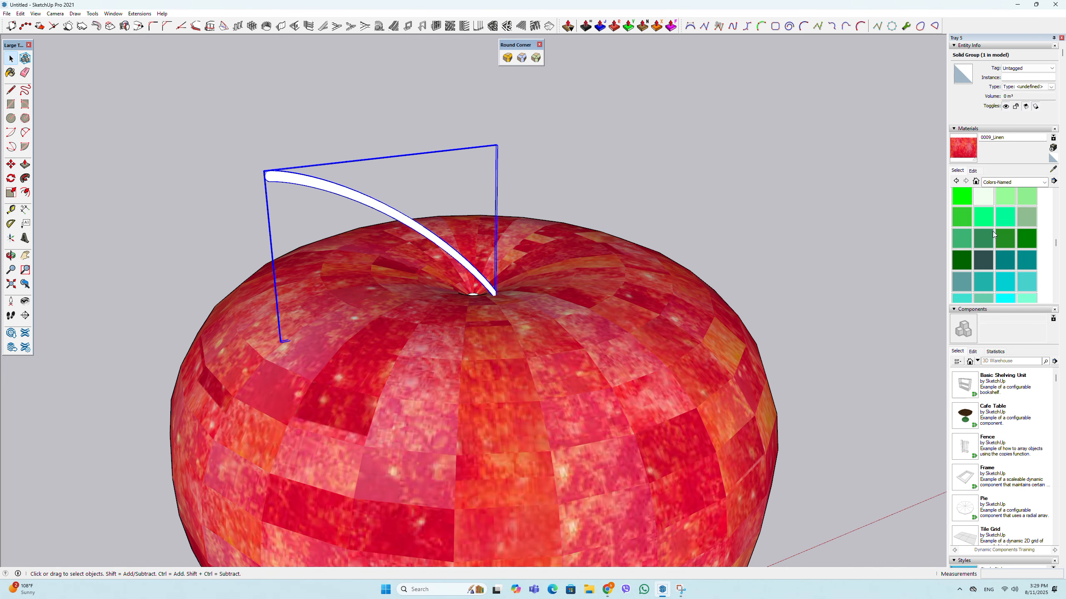
pyautogui.click(961, 260)
pyautogui.click(369, 197)
# - Select the stem group and scale it up uniformly by a factor of about 1.15 from its upper corner
pyautogui.scroll(-3, 520, 217)
pyautogui.moveTo(519, 216); pyautogui.dragTo(404, 227, button='middle')
pyautogui.click(11, 58)
pyautogui.click(88, 95)
pyautogui.scroll(3, 404, 227)
pyautogui.click(401, 225)
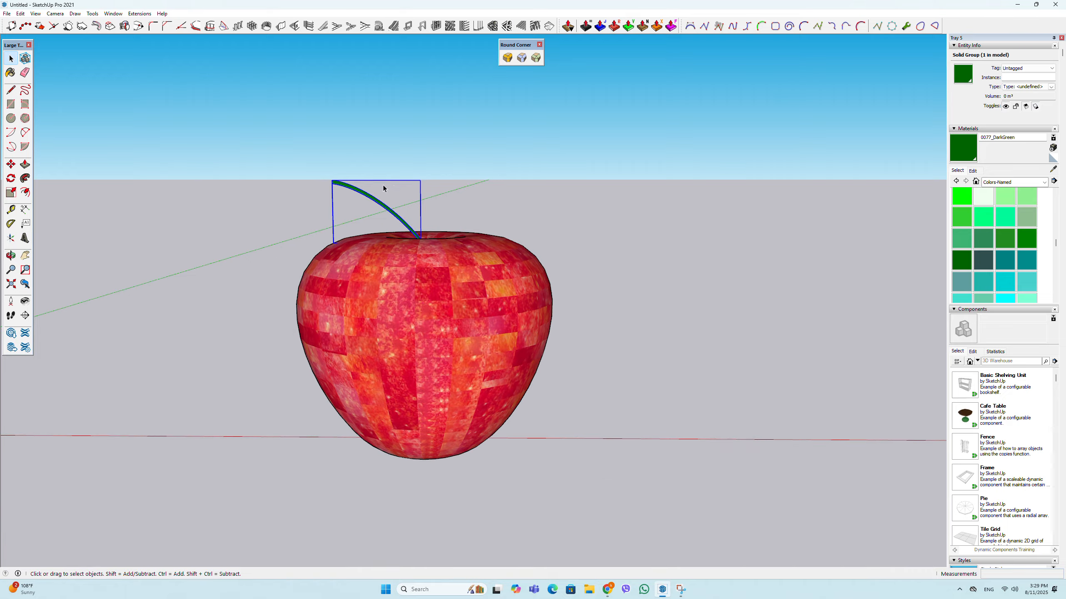
pyautogui.moveTo(383, 185); pyautogui.dragTo(429, 214, button='middle')
pyautogui.click(12, 194)
pyautogui.scroll(3, 357, 171)
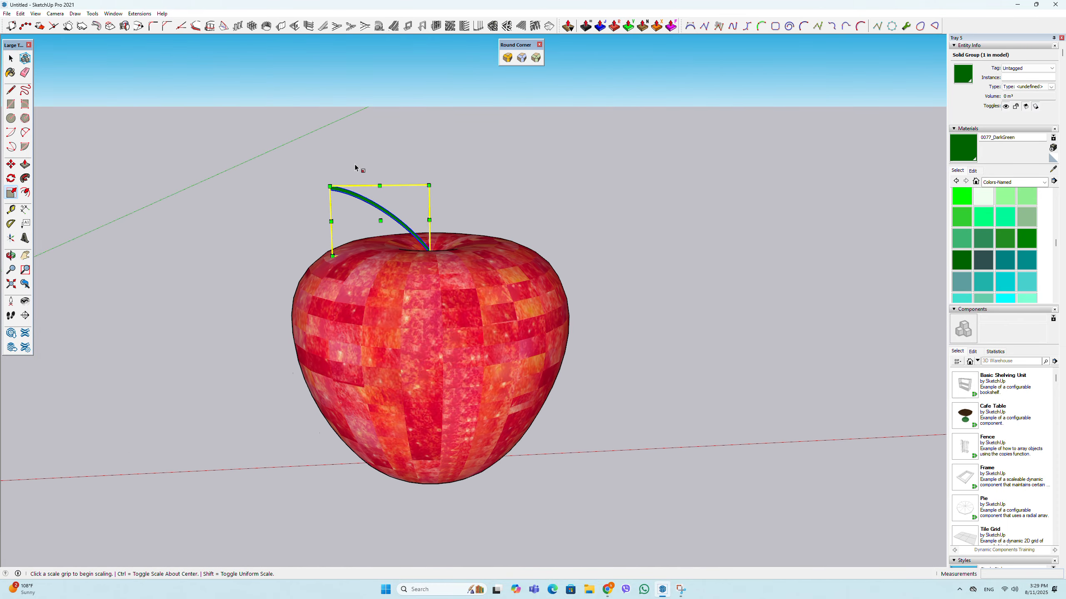
pyautogui.click(327, 185)
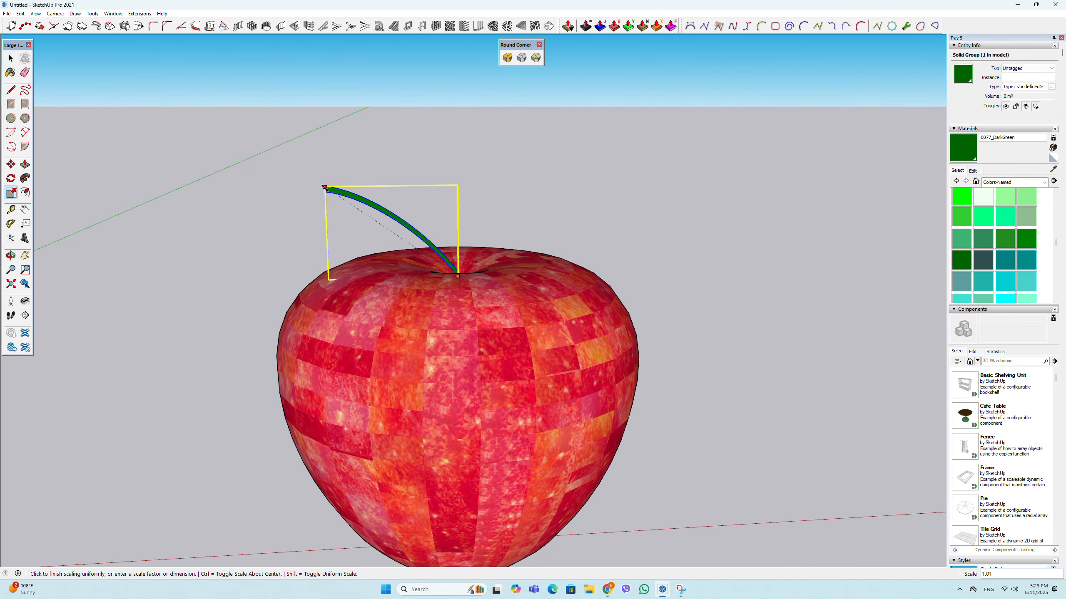
pyautogui.click(311, 164)
# - Thicken the stem by scaling it along the green axis by a factor of 4.5
pyautogui.moveTo(365, 194); pyautogui.dragTo(692, 237, button='middle')
pyautogui.scroll(2, 483, 210)
pyautogui.scroll(2, 483, 212)
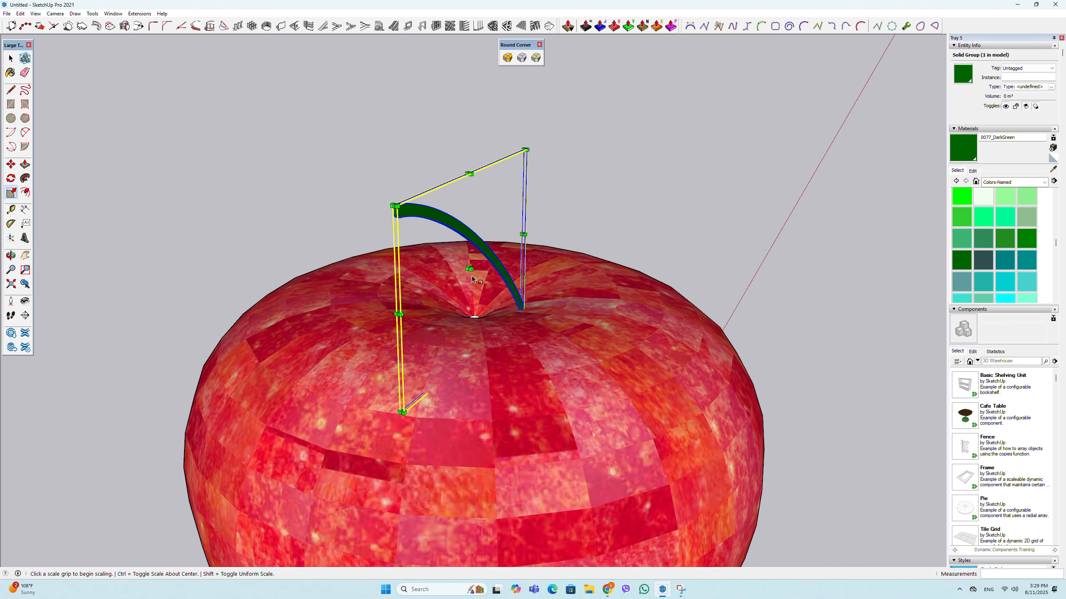
pyautogui.click(468, 269)
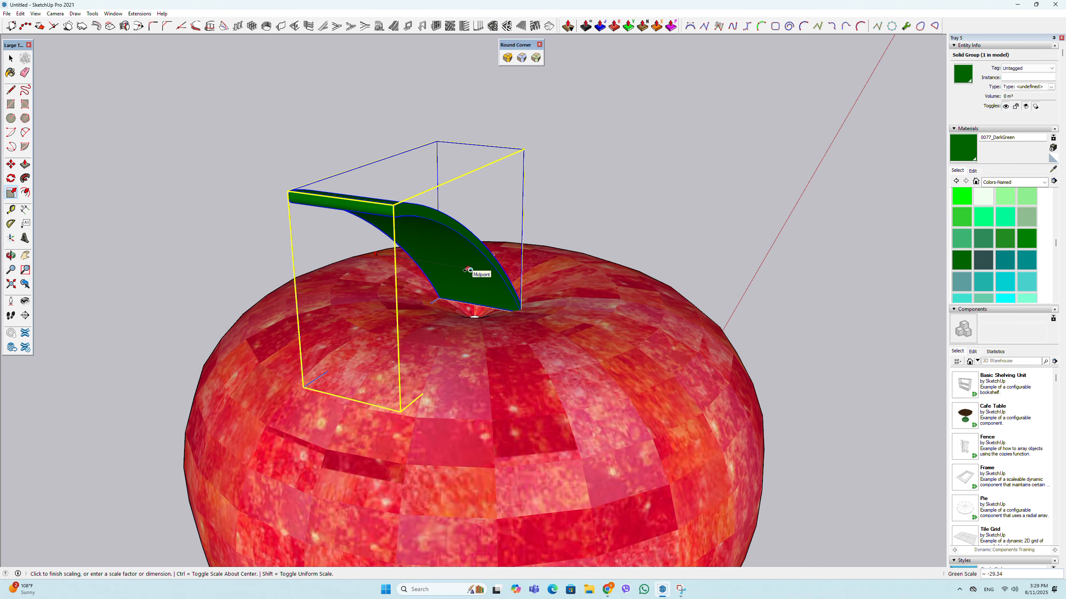
pyautogui.write('4.5')
pyautogui.press('Return')
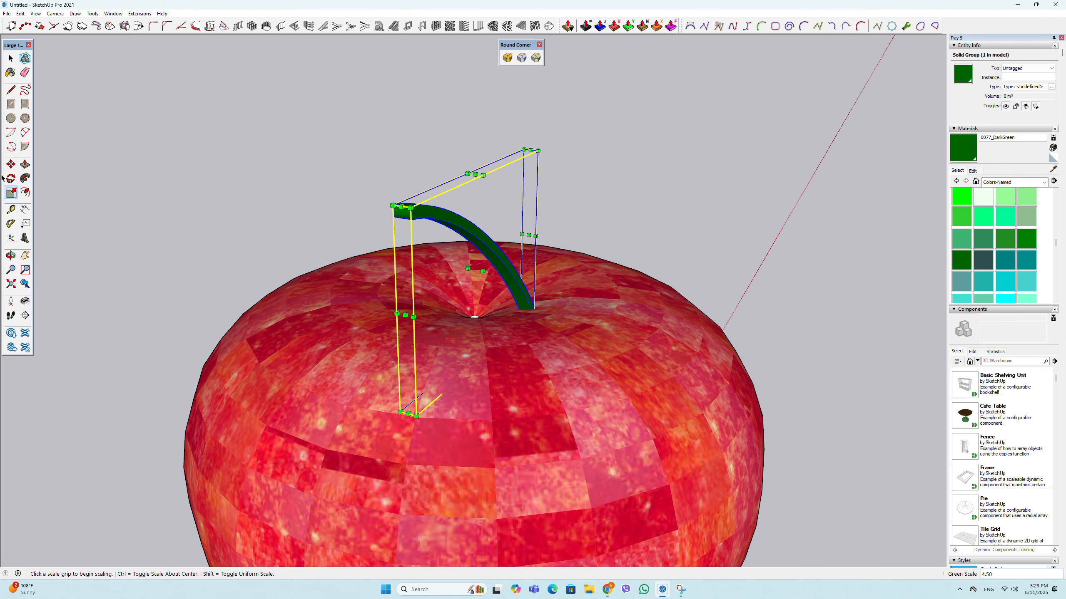
# - Move the stem so its base sits at the centre of the dimple on the apple's top
pyautogui.click(11, 164)
pyautogui.scroll(2, 562, 286)
pyautogui.click(529, 320)
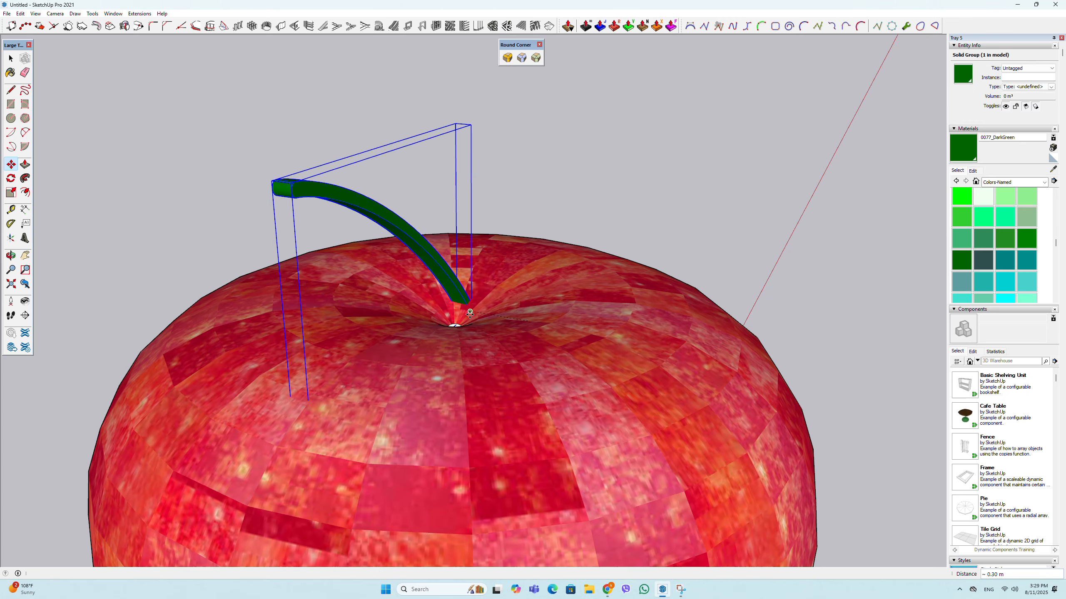
pyautogui.click(470, 313)
pyautogui.scroll(3, 466, 314)
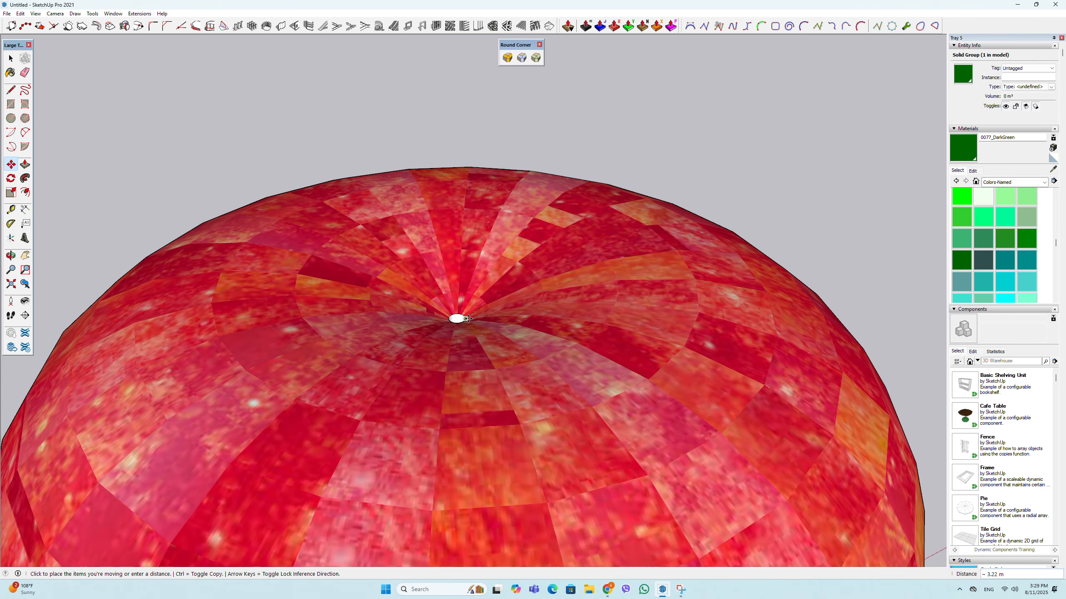
pyautogui.scroll(-5, 500, 293)
pyautogui.click(495, 279)
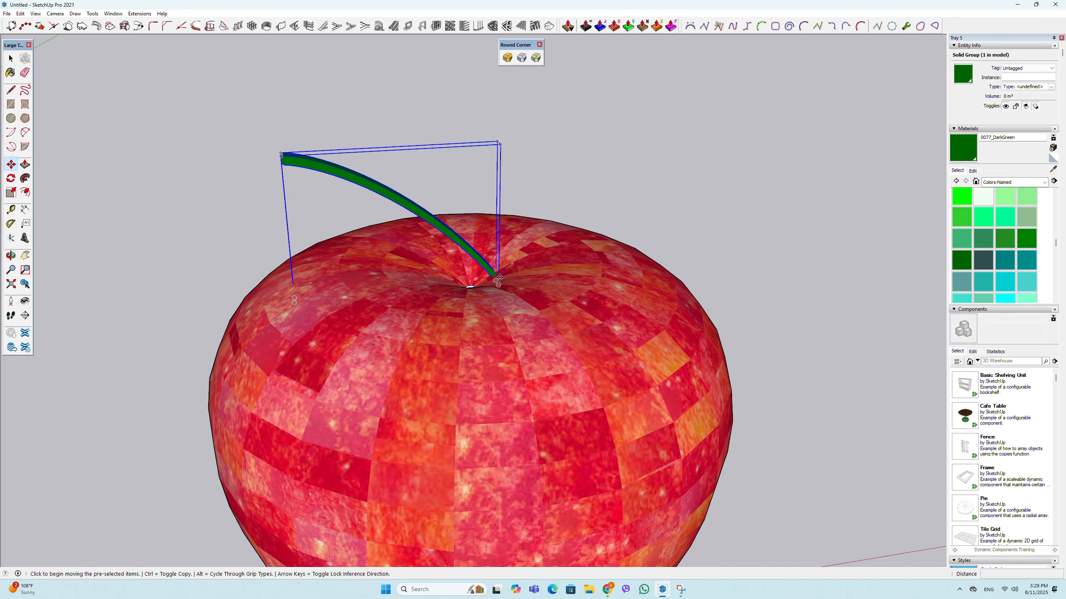
pyautogui.click(480, 289)
pyautogui.scroll(-3, 466, 236)
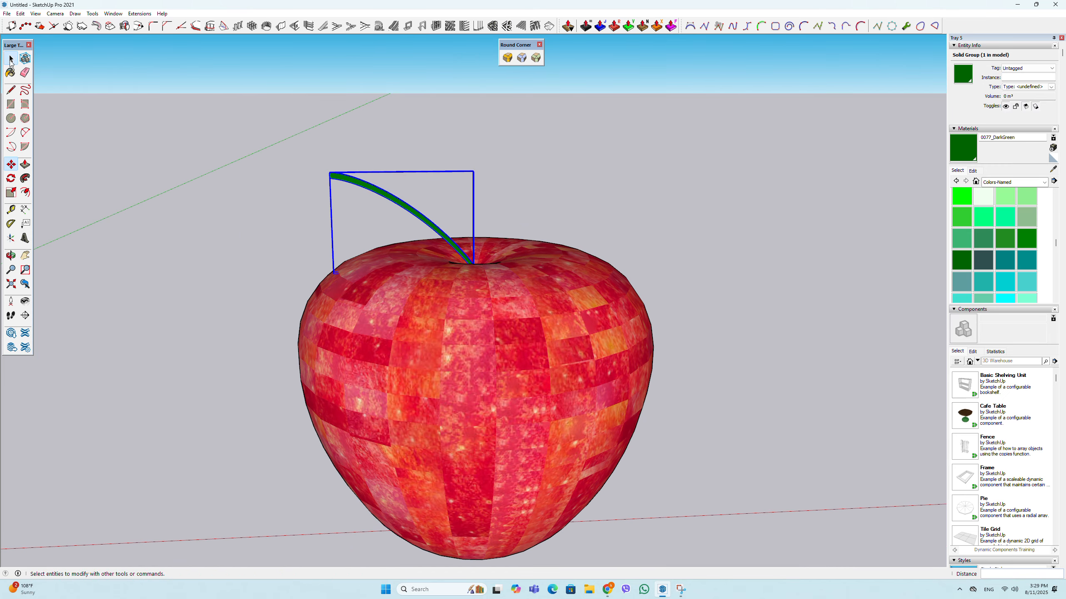
# - Clear the selection and inspect the textured apple and its stem from several angles
pyautogui.click(10, 62)
pyautogui.scroll(-2, 323, 142)
pyautogui.click(384, 159)
pyautogui.moveTo(424, 235); pyautogui.dragTo(436, 196, button='middle')
pyautogui.scroll(-3, 436, 197)
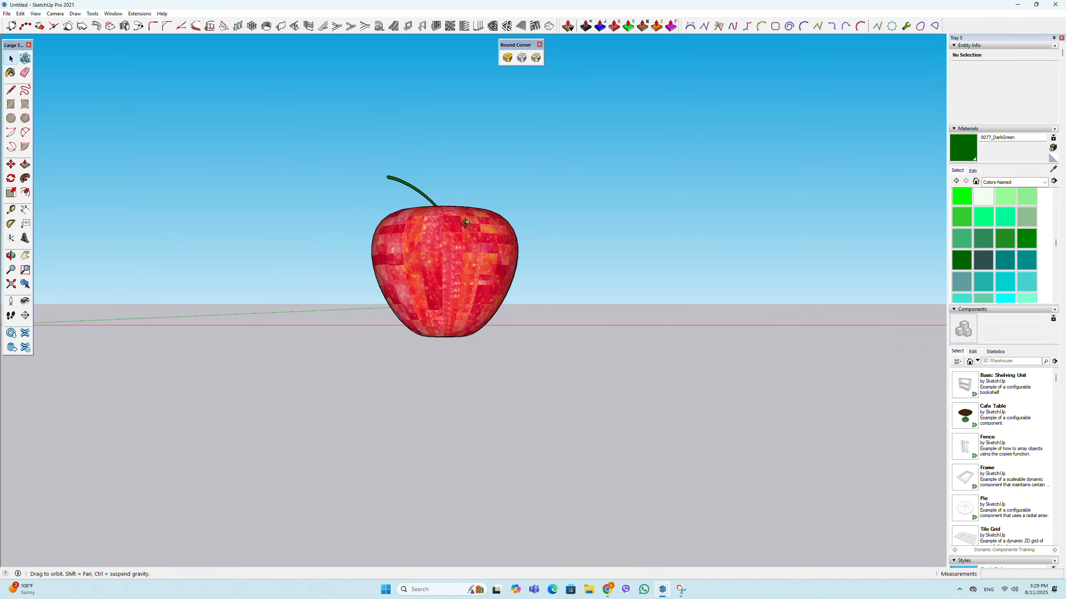
pyautogui.scroll(3, 456, 325)
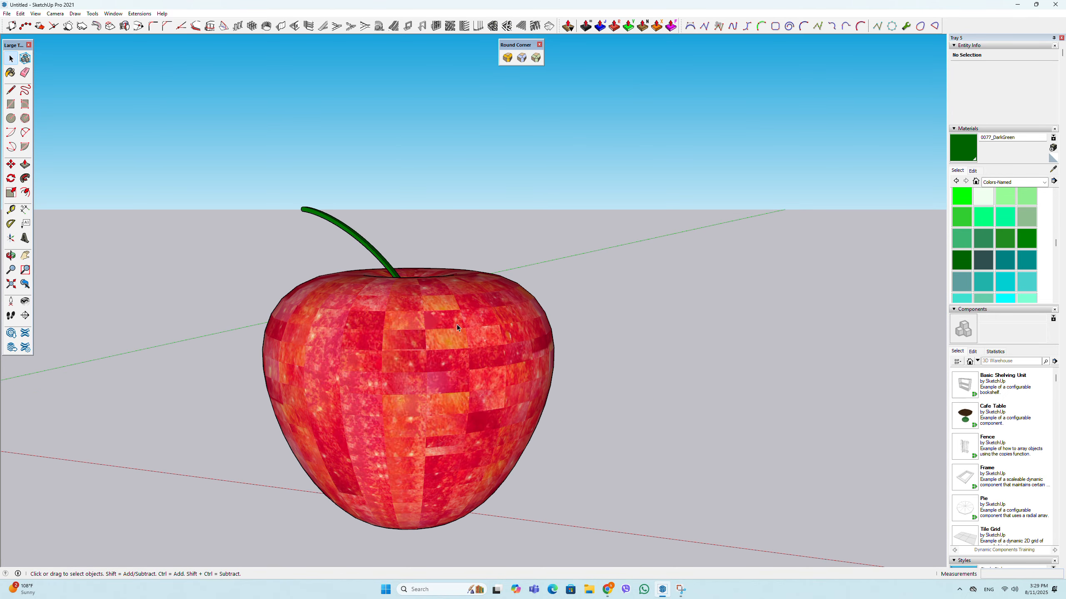